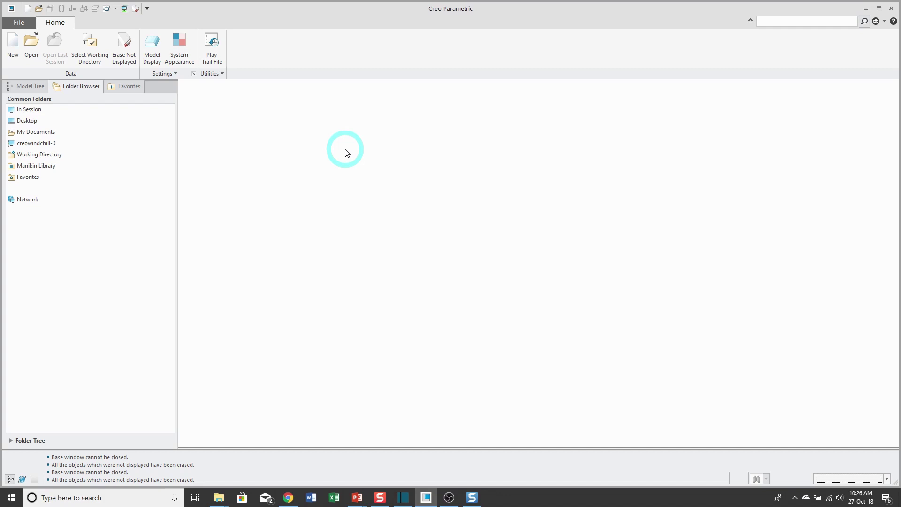
# Create a new solid part named WAVE-WASHER.
pyautogui.click(12, 55)
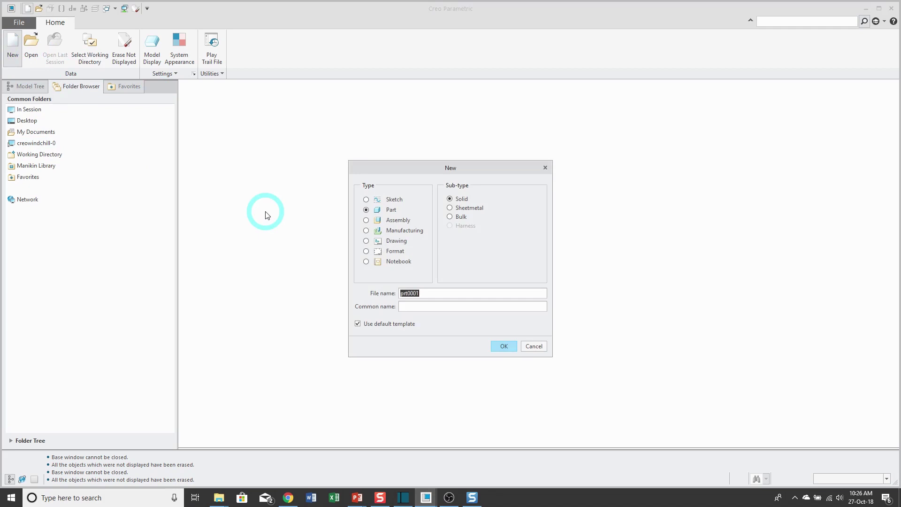
pyautogui.write('WAVE-WASHER')
pyautogui.click(504, 345)
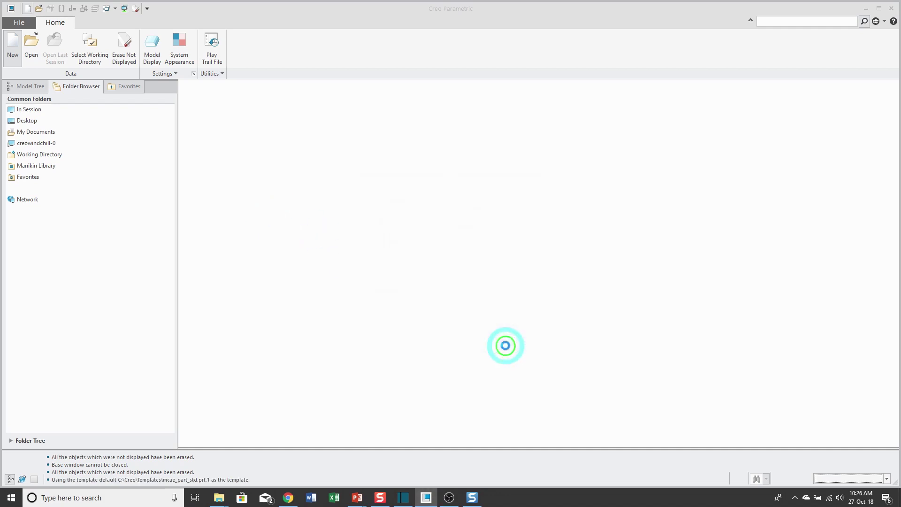
# Turn on datum plane display and start a sketch on the TOP plane.
pyautogui.click(582, 91)
pyautogui.click(606, 142)
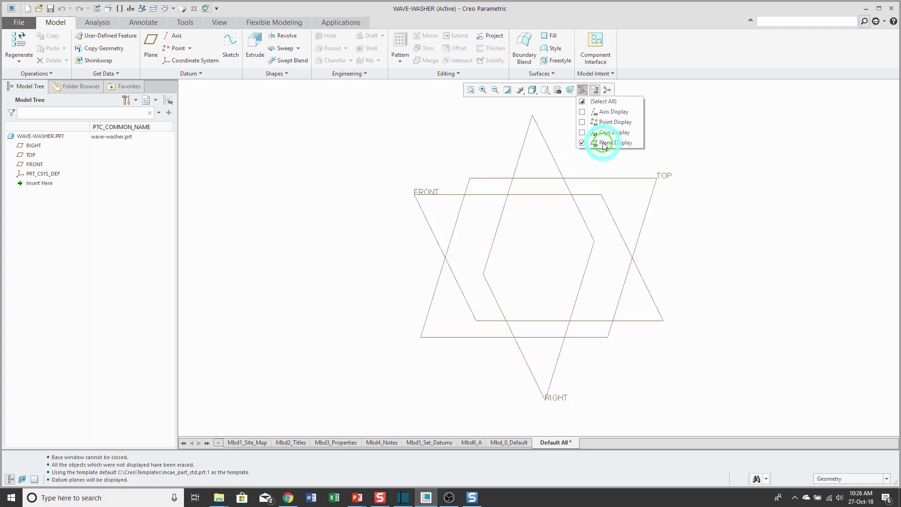
pyautogui.click(418, 151)
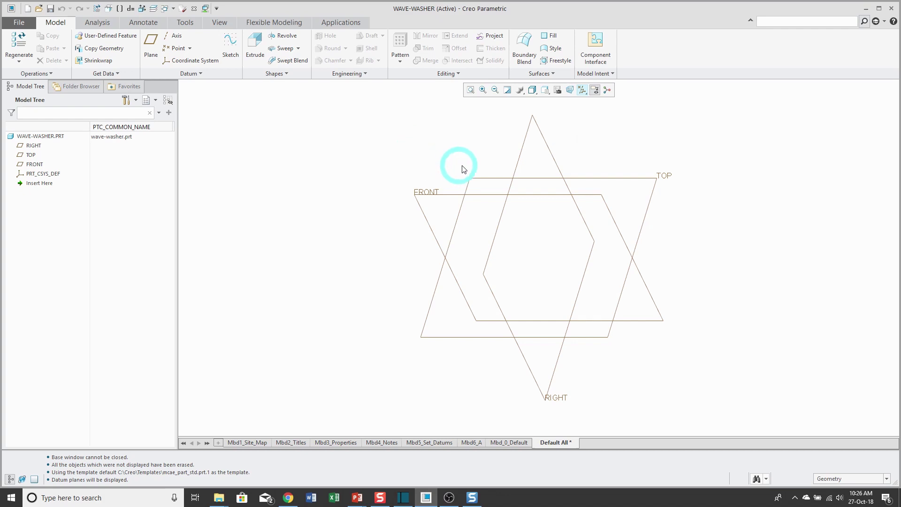
pyautogui.click(484, 181)
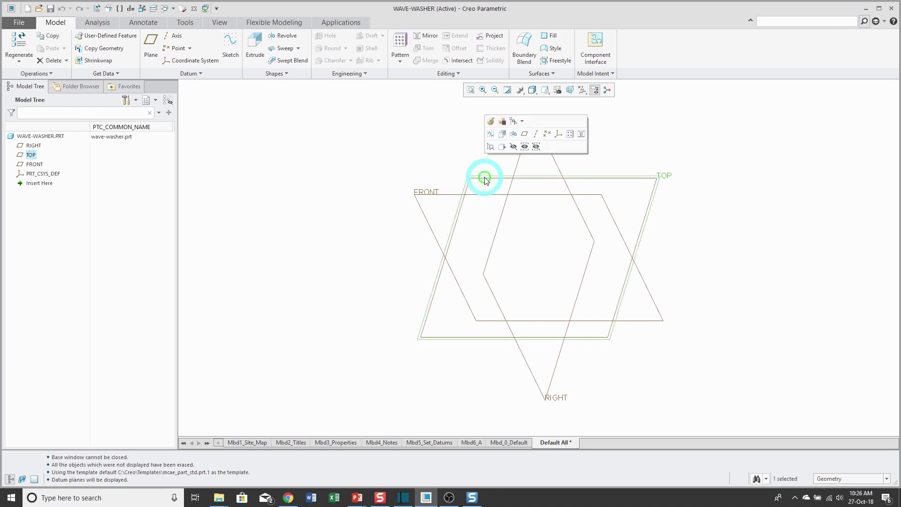
pyautogui.click(491, 136)
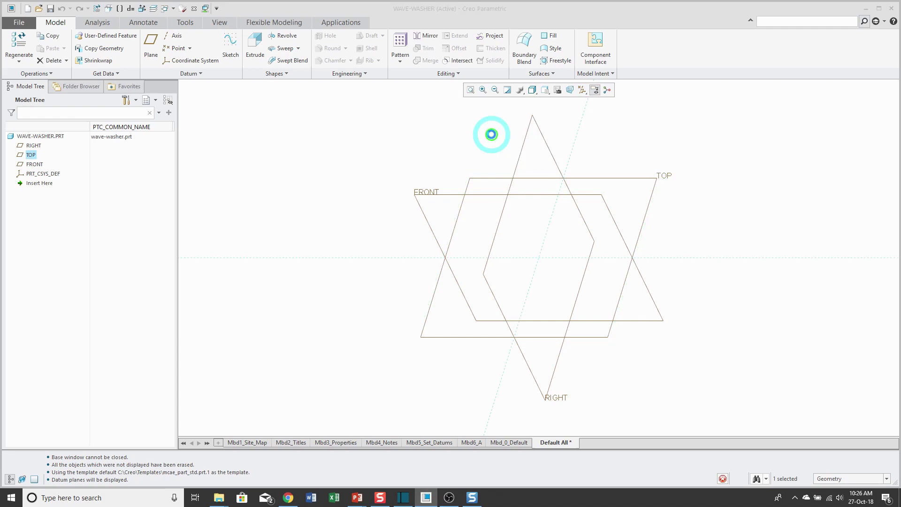
# Draw a circle centred on the datum intersection, set its diameter to 1, and finish the sketch.
pyautogui.rightClick(490, 141)
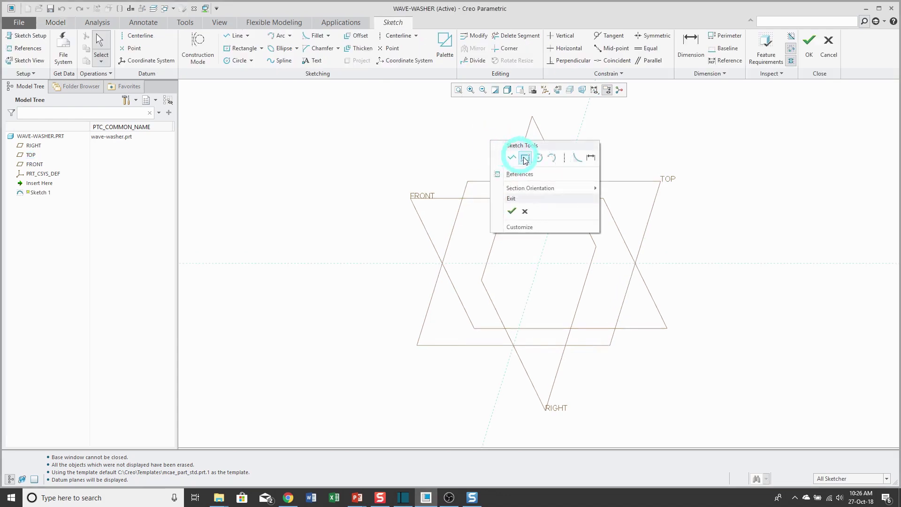
pyautogui.click(538, 157)
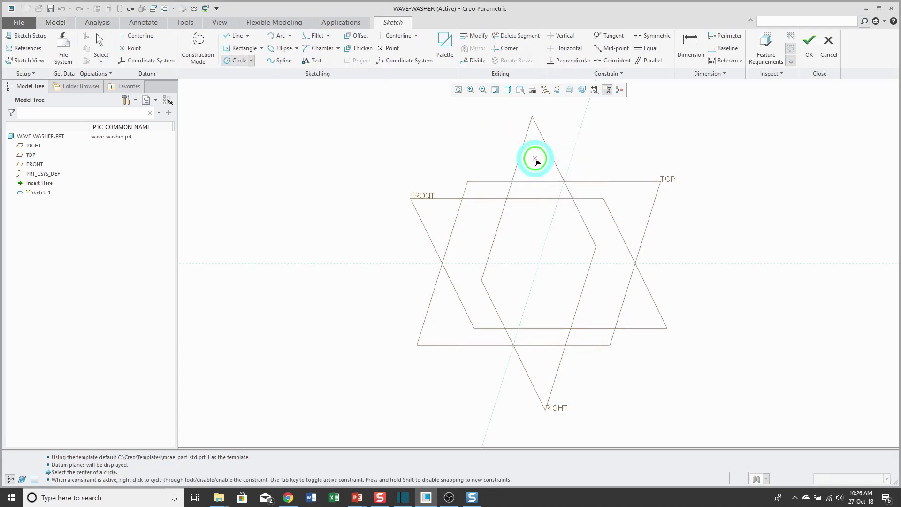
pyautogui.click(538, 263)
pyautogui.click(576, 231)
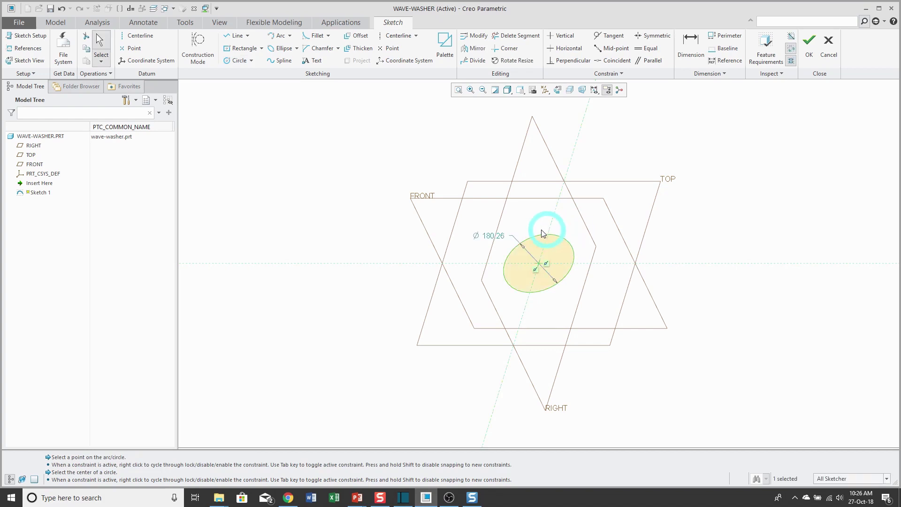
pyautogui.doubleClick(497, 235)
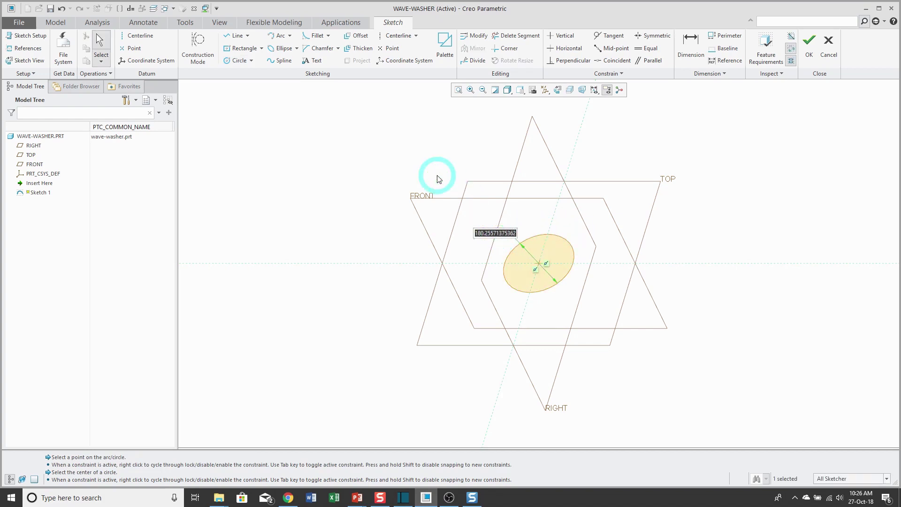
pyautogui.write('1')
pyautogui.press('Return')
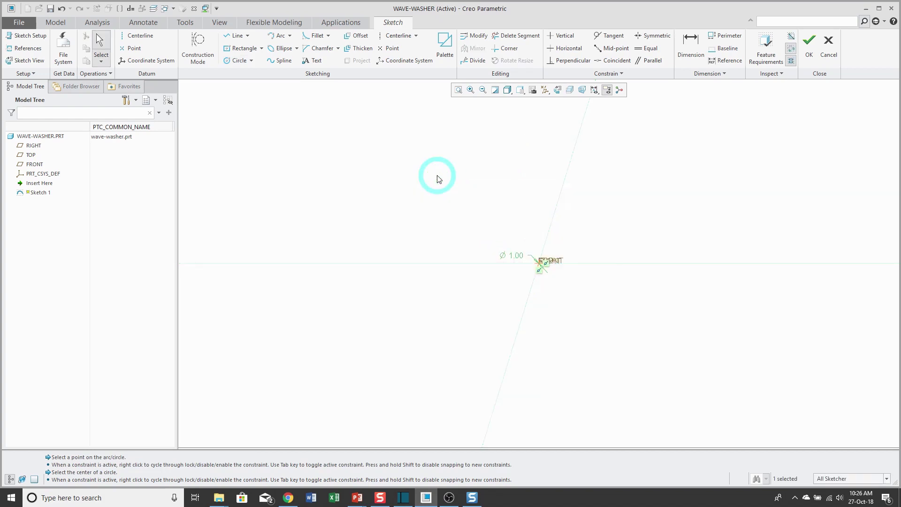
pyautogui.rightClick(436, 178)
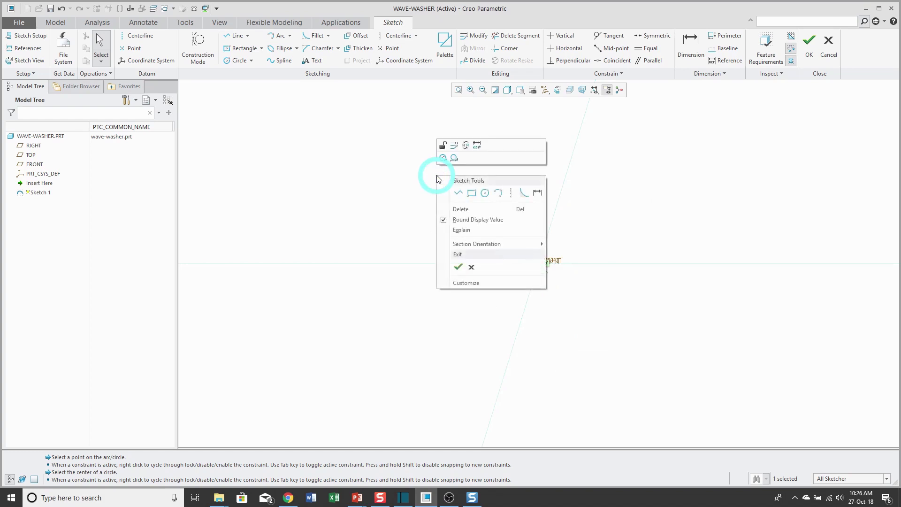
pyautogui.click(459, 266)
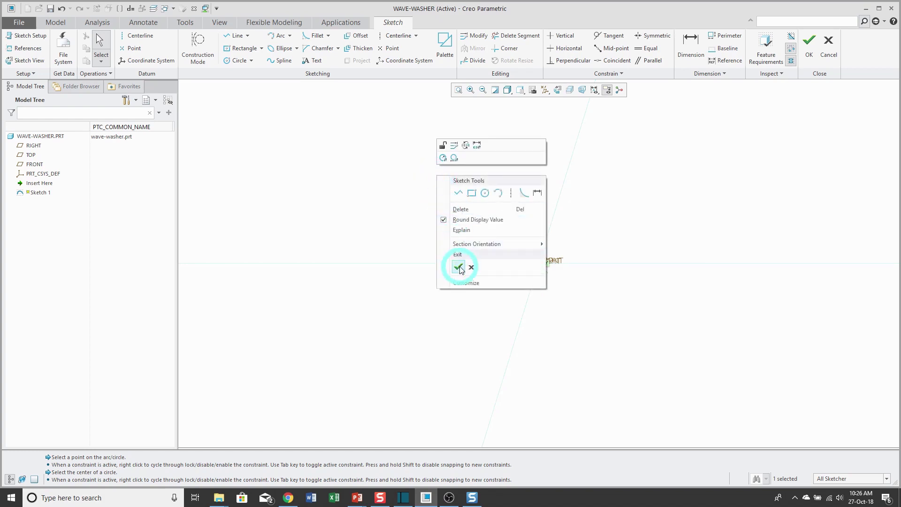
pyautogui.click(366, 208)
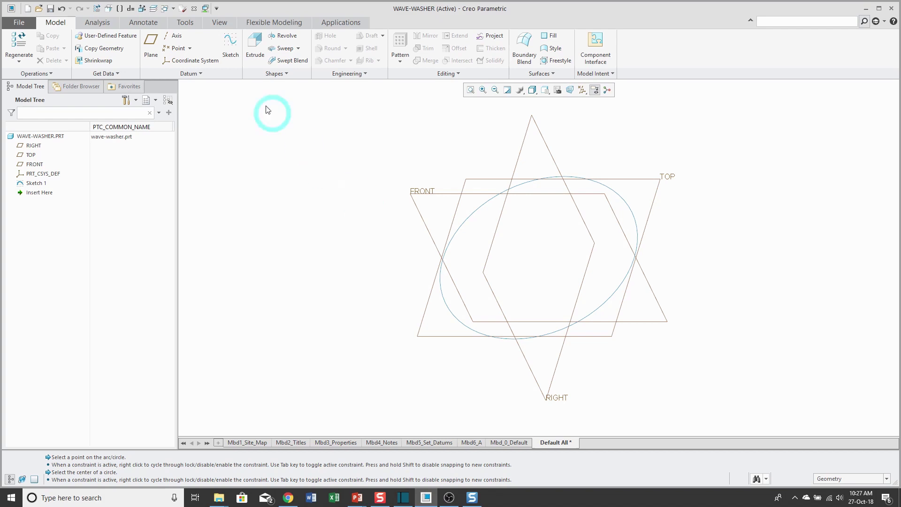
pyautogui.click(184, 24)
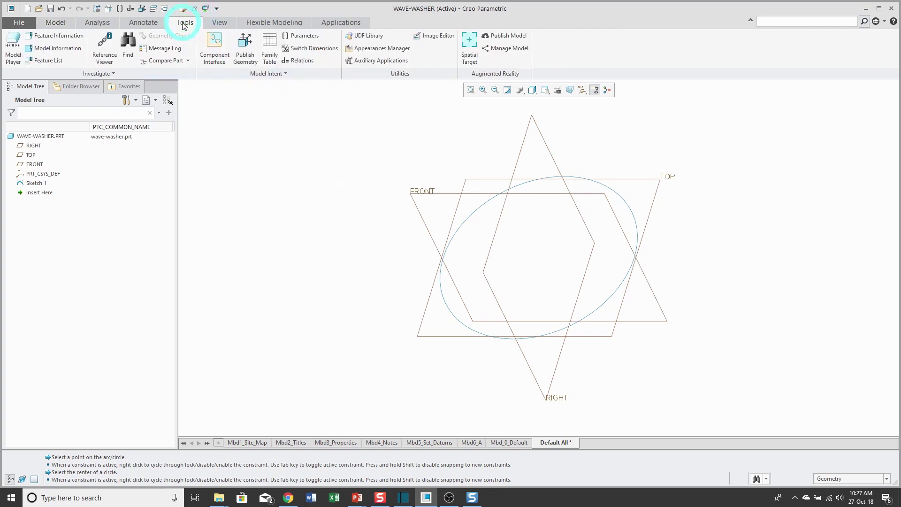
pyautogui.click(307, 38)
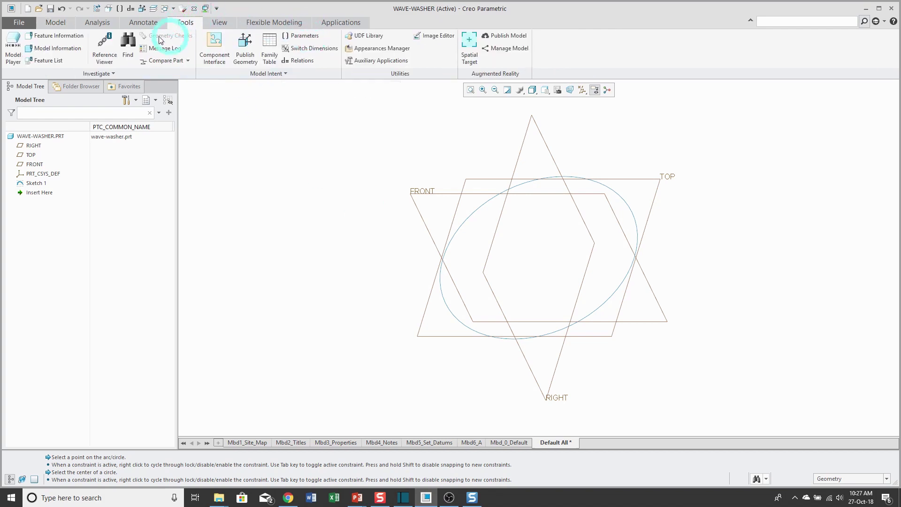
pyautogui.click(54, 22)
pyautogui.click(616, 118)
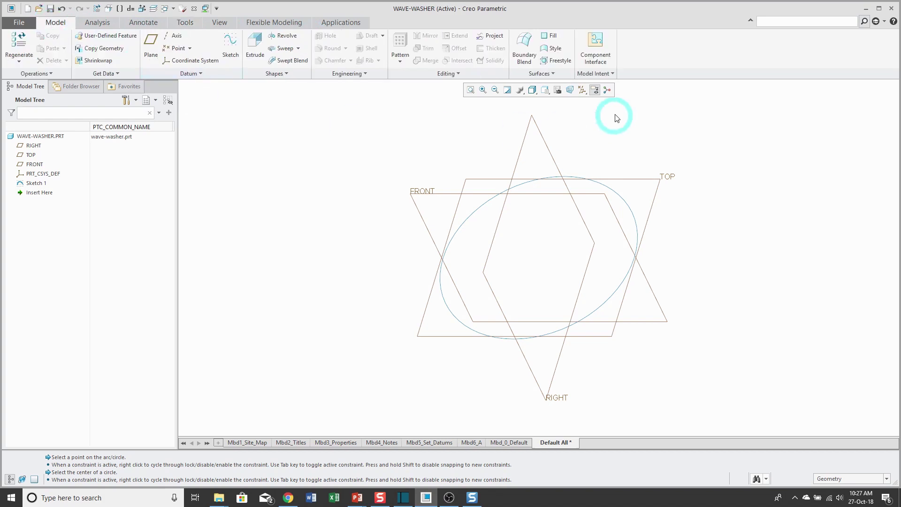
pyautogui.click(610, 75)
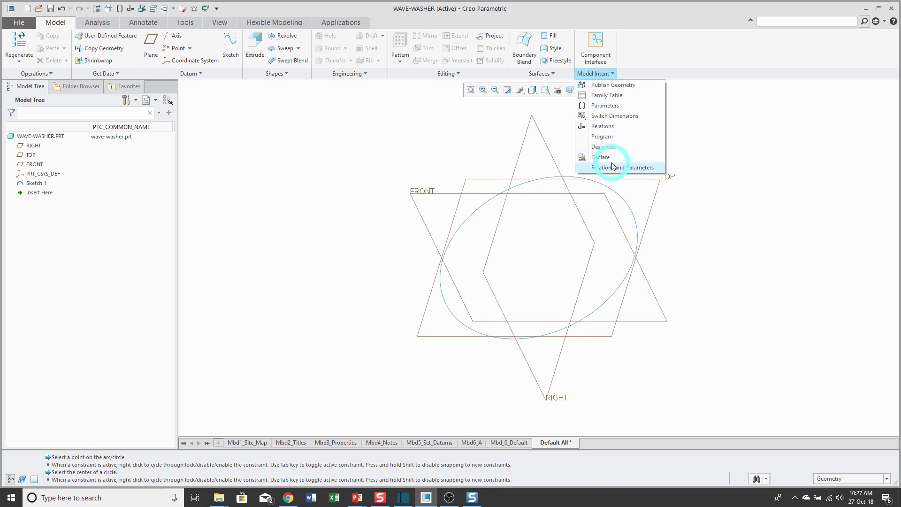
pyautogui.click(382, 127)
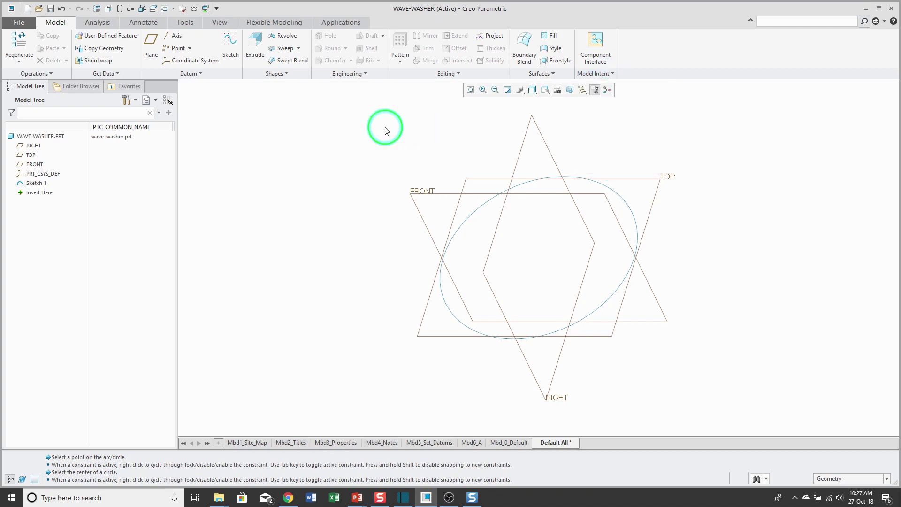
# Add an integer part parameter WAVES with value 6.
pyautogui.click(120, 11)
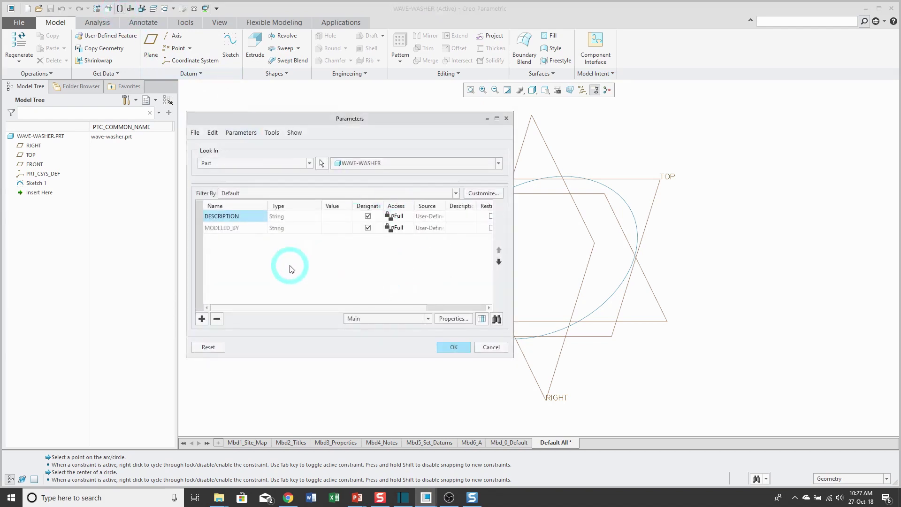
pyautogui.click(201, 319)
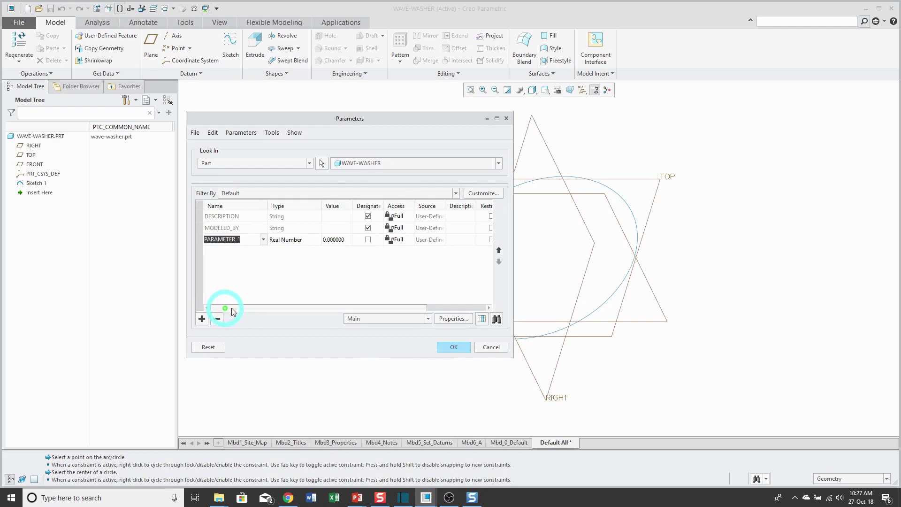
pyautogui.write('WAVES')
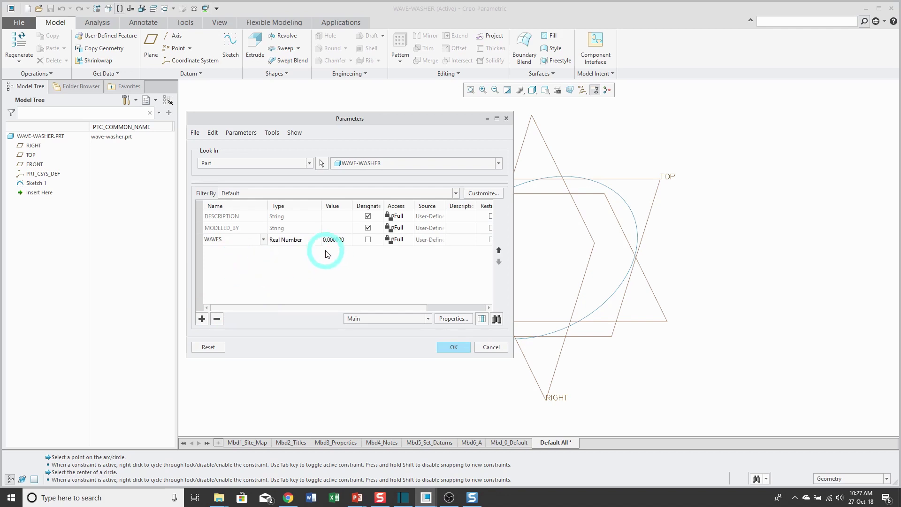
pyautogui.click(313, 241)
pyautogui.click(318, 241)
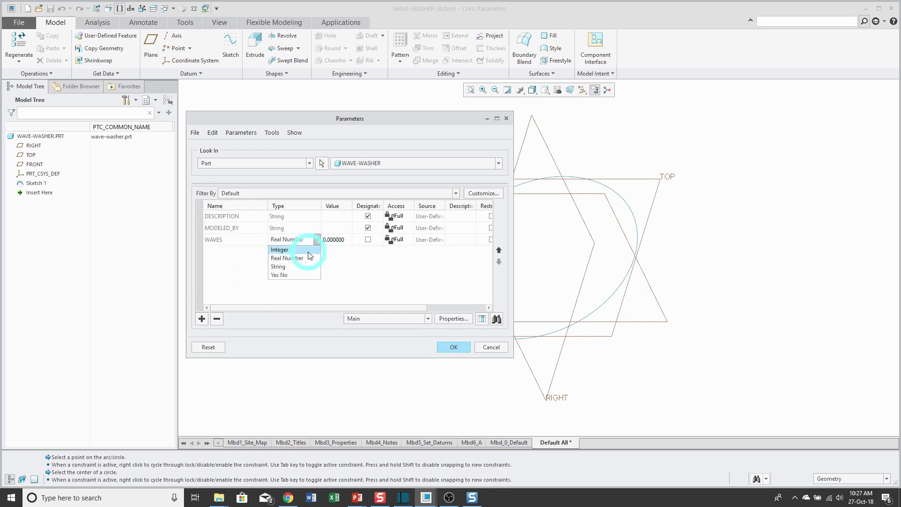
pyautogui.click(309, 252)
pyautogui.click(329, 240)
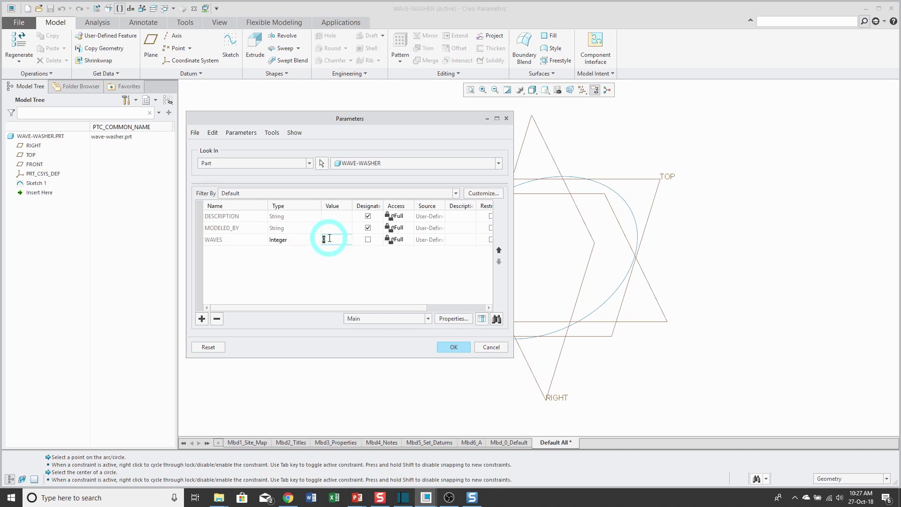
# Add a real-number part parameter HEIGHT with value .1.
pyautogui.click(202, 318)
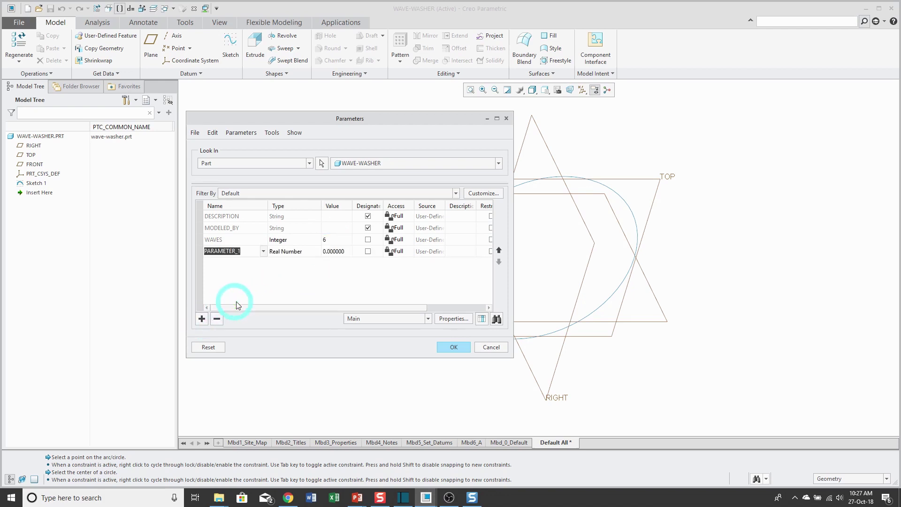
pyautogui.write('HEIGHT')
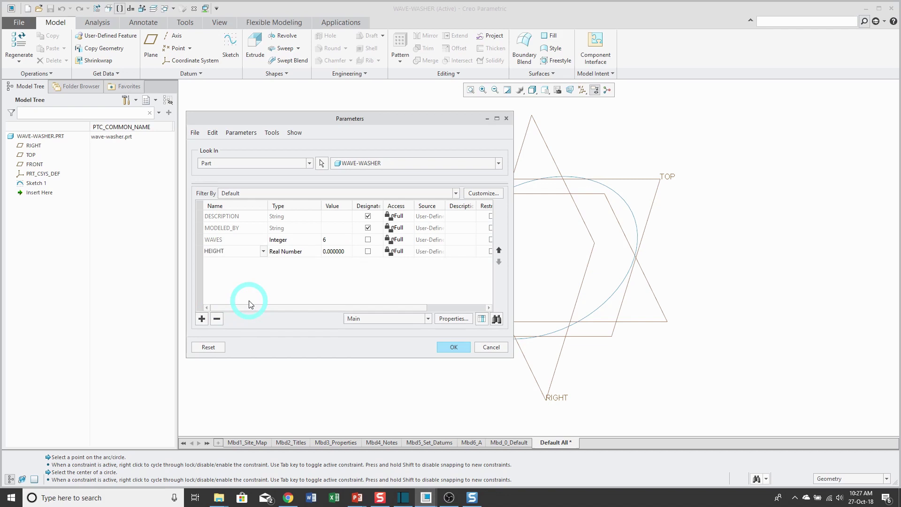
pyautogui.click(335, 251)
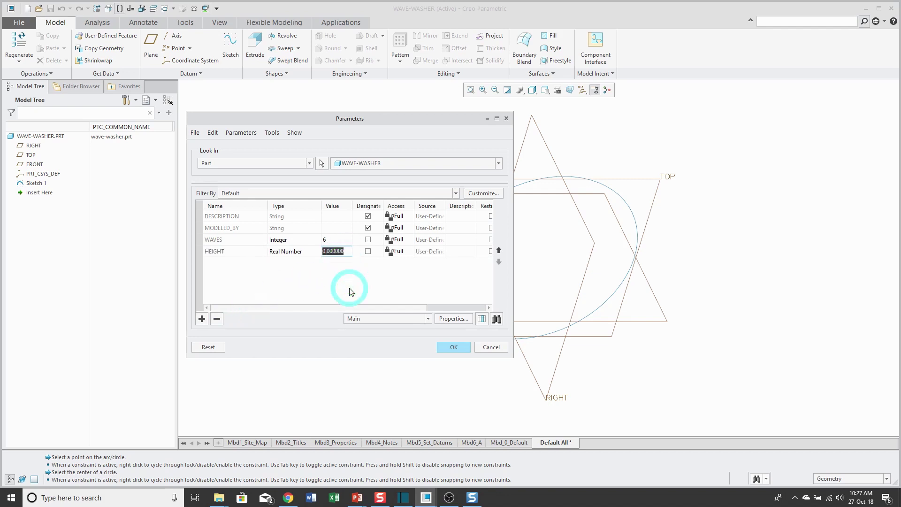
pyautogui.write('.1')
# Confirm the parameters and start a variable-section surface sweep along the circle.
pyautogui.click(454, 348)
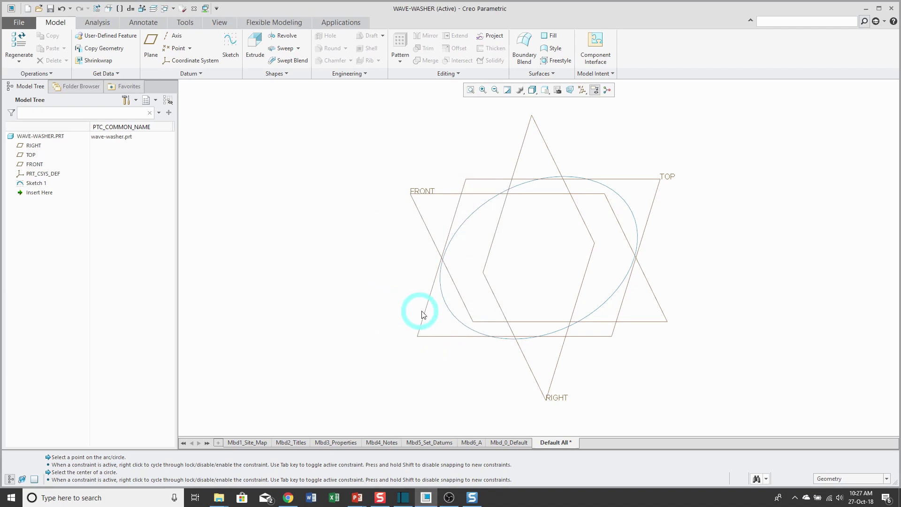
pyautogui.click(449, 312)
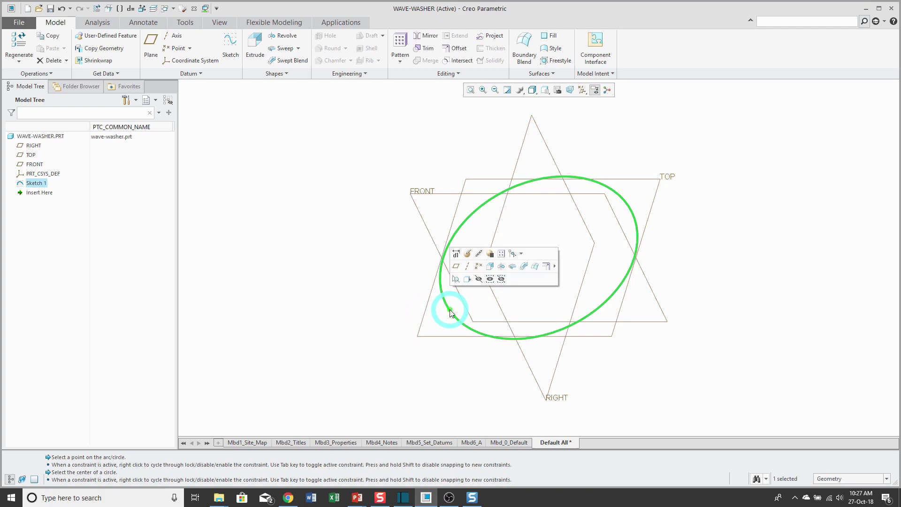
pyautogui.click(513, 267)
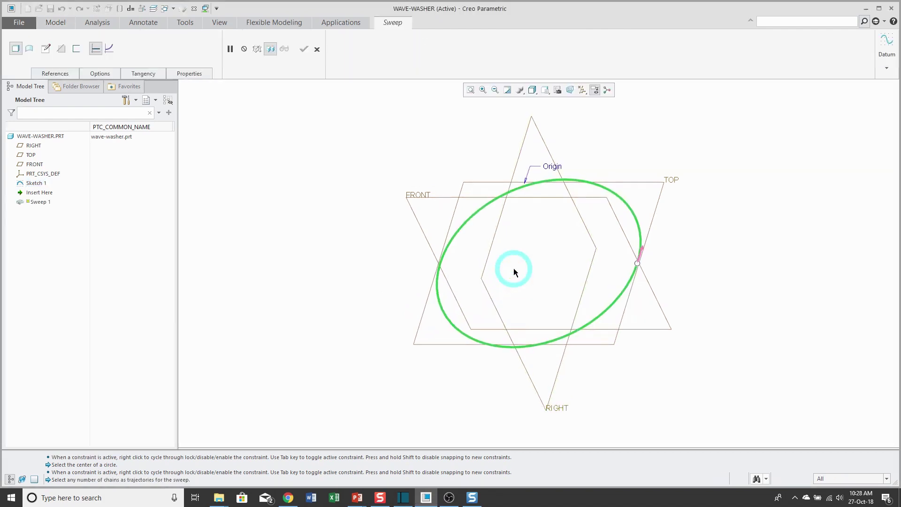
pyautogui.click(30, 49)
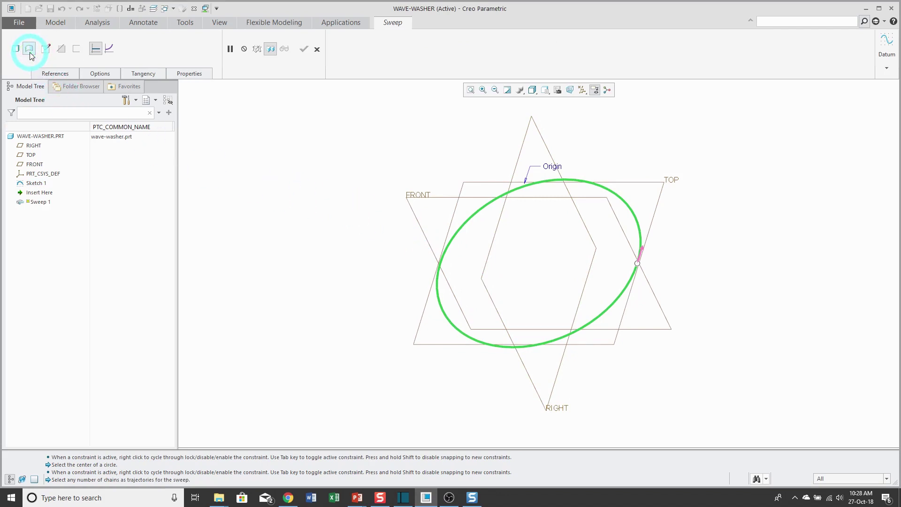
pyautogui.click(110, 50)
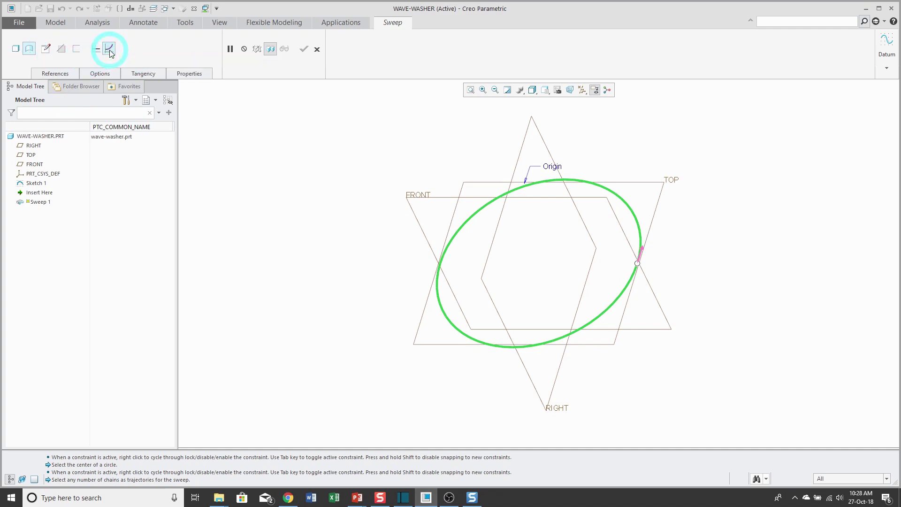
# Open the sweep section sketch and hide the datum planes.
pyautogui.click(45, 49)
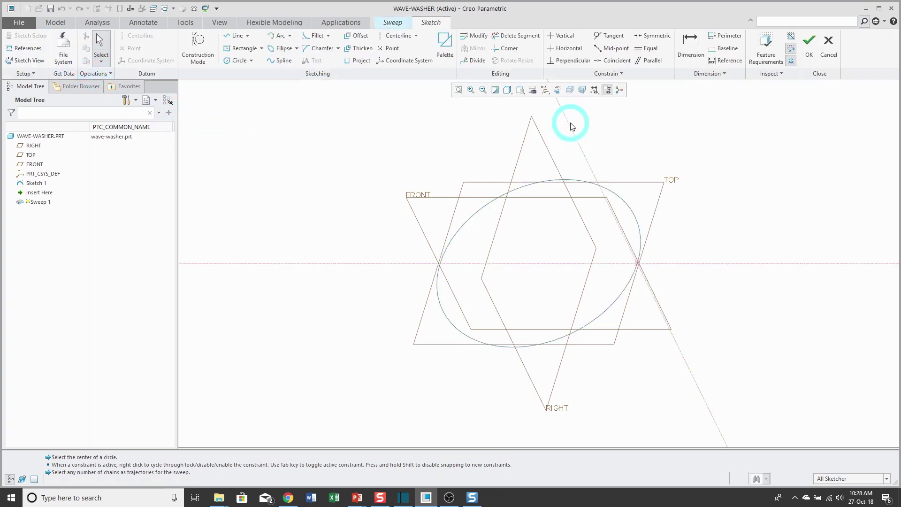
pyautogui.click(545, 90)
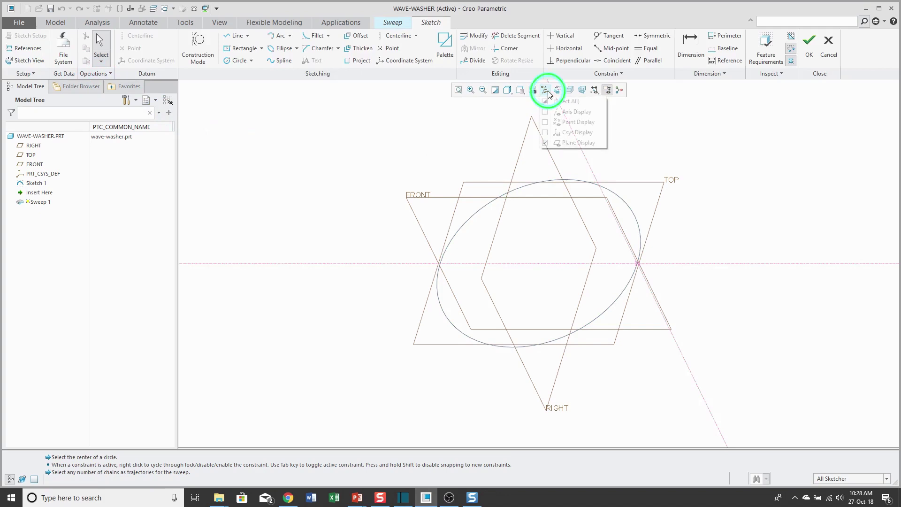
pyautogui.click(572, 143)
pyautogui.click(655, 180)
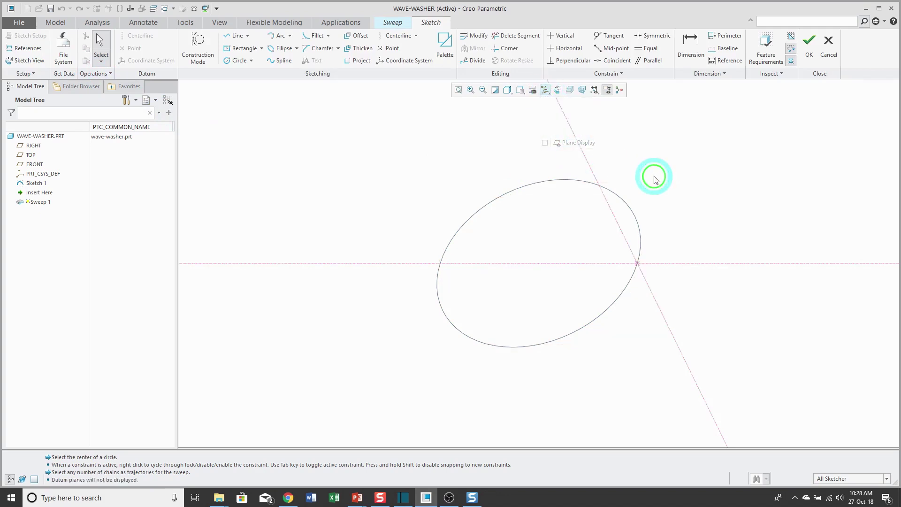
# Draw a horizontal section line above the trajectory start with length 0.20.
pyautogui.rightClick(656, 180)
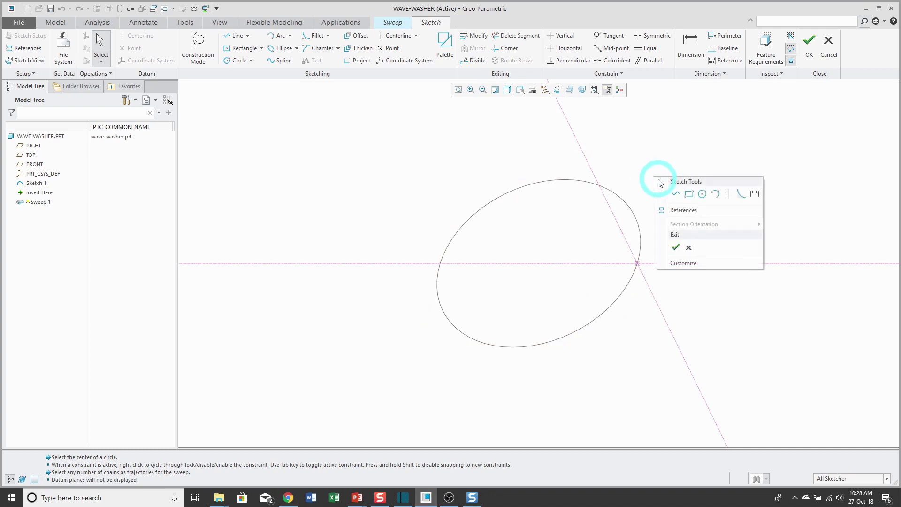
pyautogui.click(674, 196)
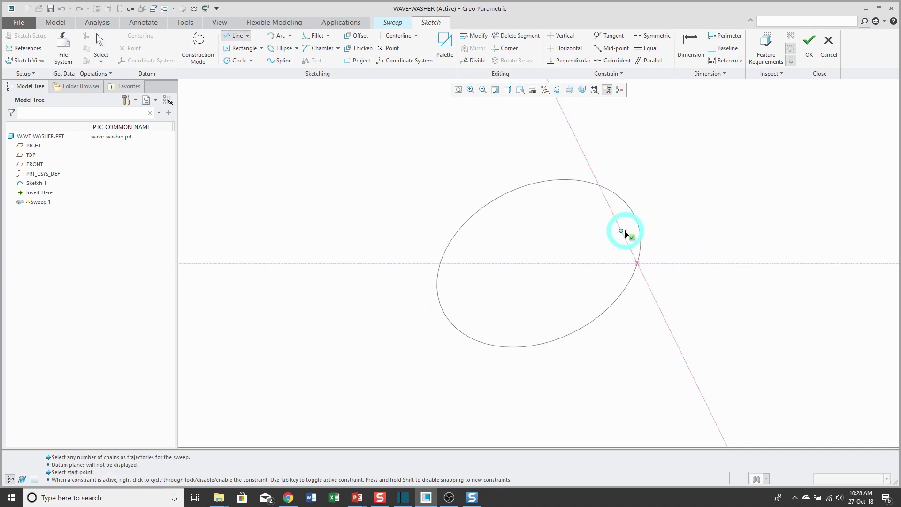
pyautogui.click(620, 230)
pyautogui.click(581, 233)
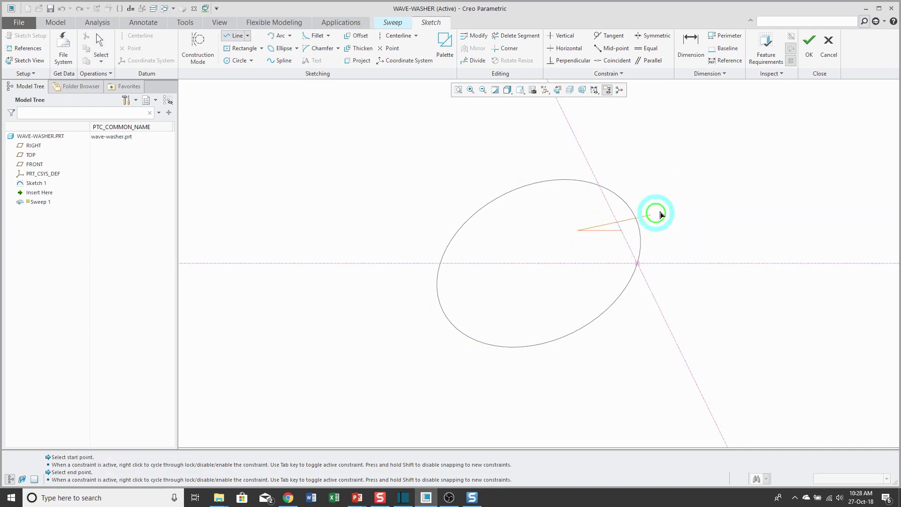
pyautogui.middleClick(704, 205)
pyautogui.middleClick(690, 208)
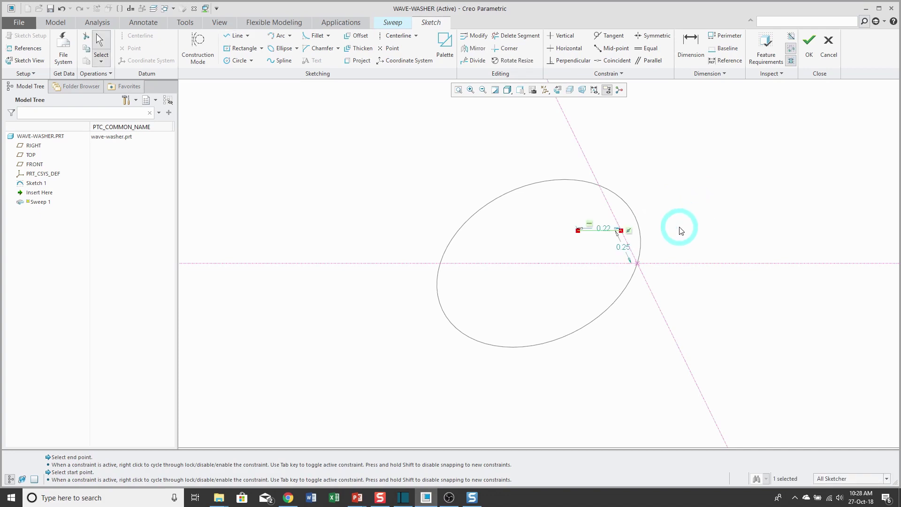
pyautogui.click(631, 231)
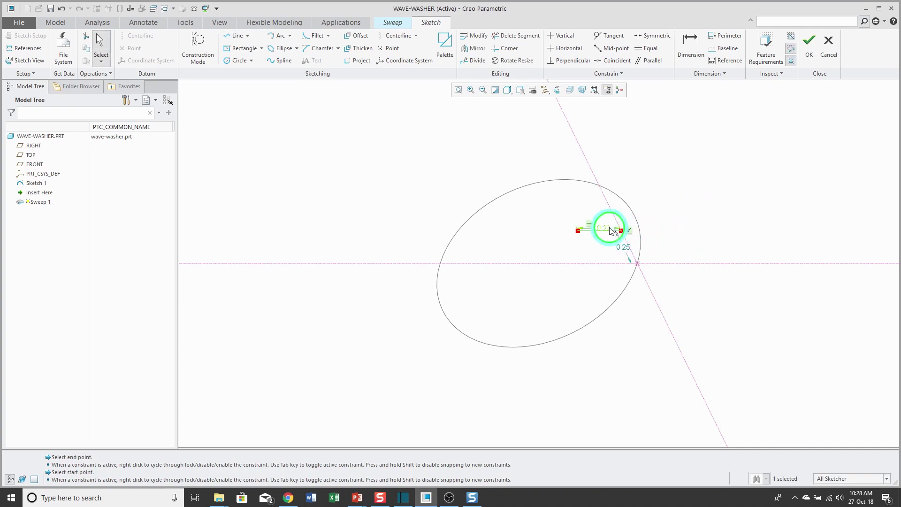
pyautogui.doubleClick(604, 230)
pyautogui.write('.2')
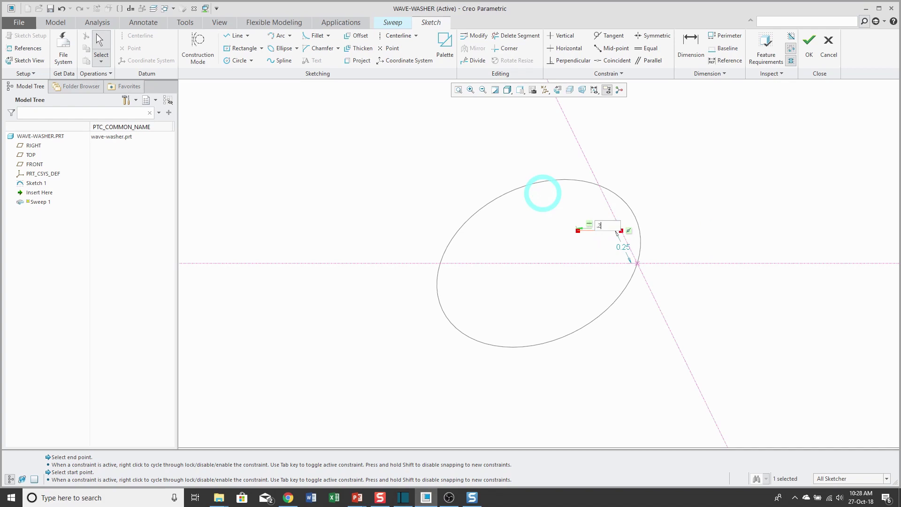
pyautogui.press('Return')
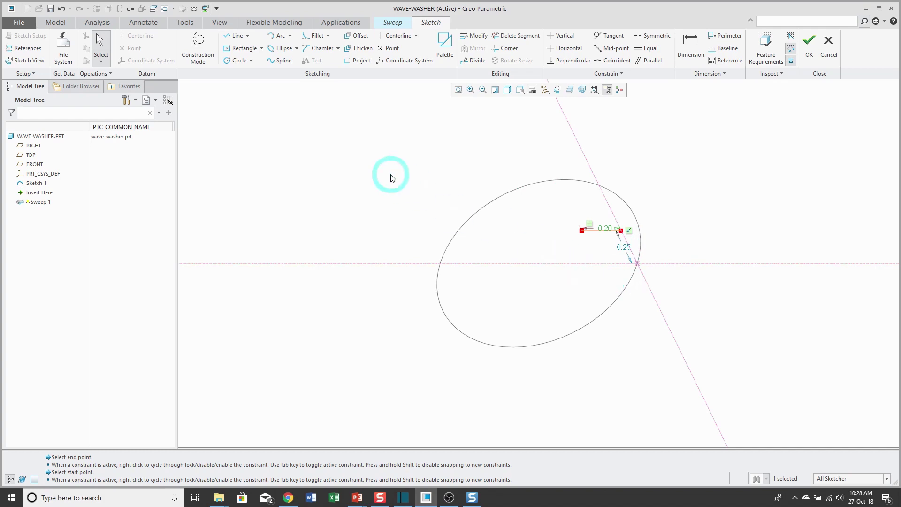
pyautogui.click(186, 22)
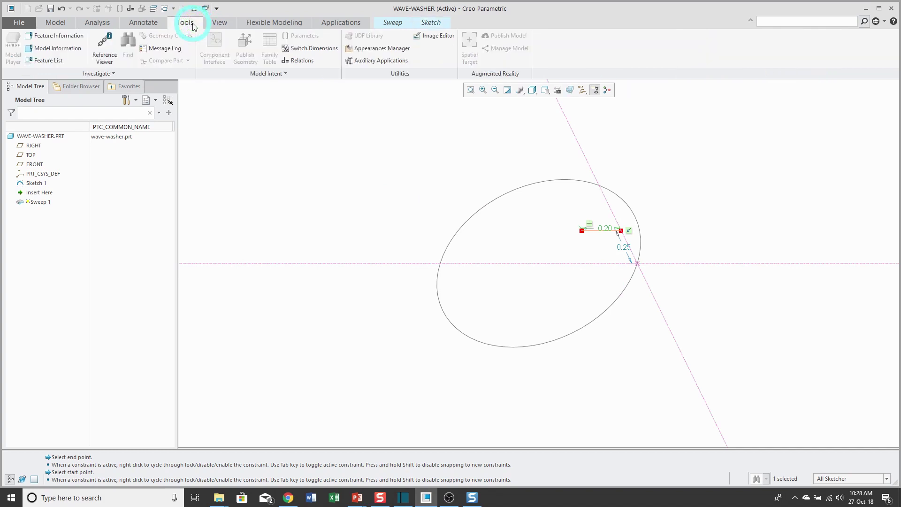
# In the Relations editor, enter sd4 = sin(360 * trajpar * waves) * height and verify it.
pyautogui.click(131, 9)
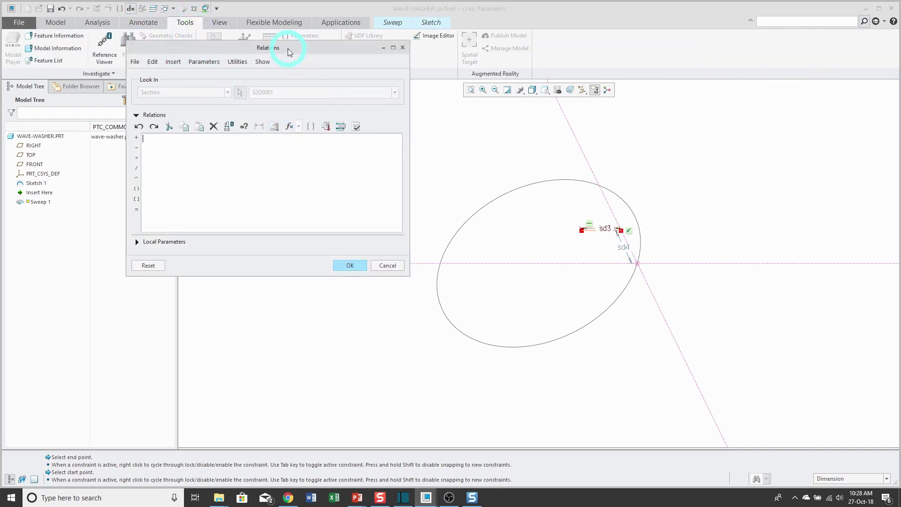
pyautogui.moveTo(285, 50); pyautogui.dragTo(302, 148)
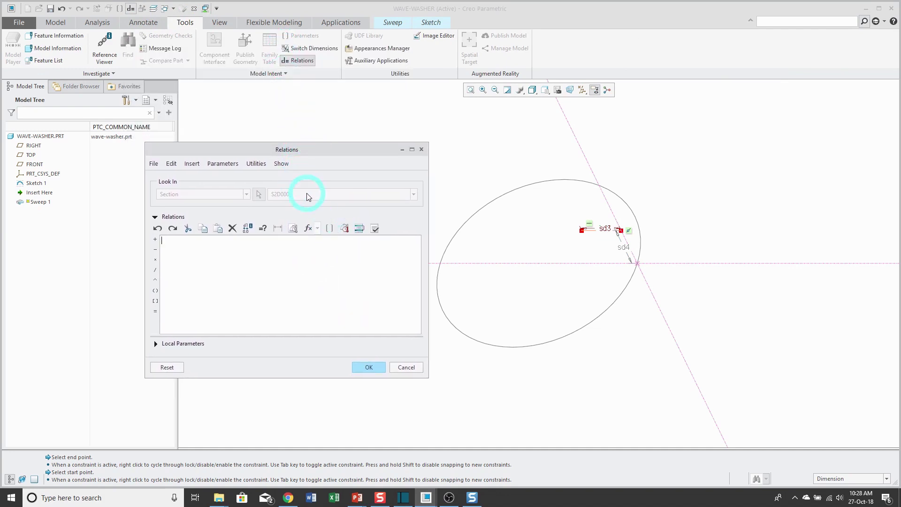
pyautogui.click(624, 249)
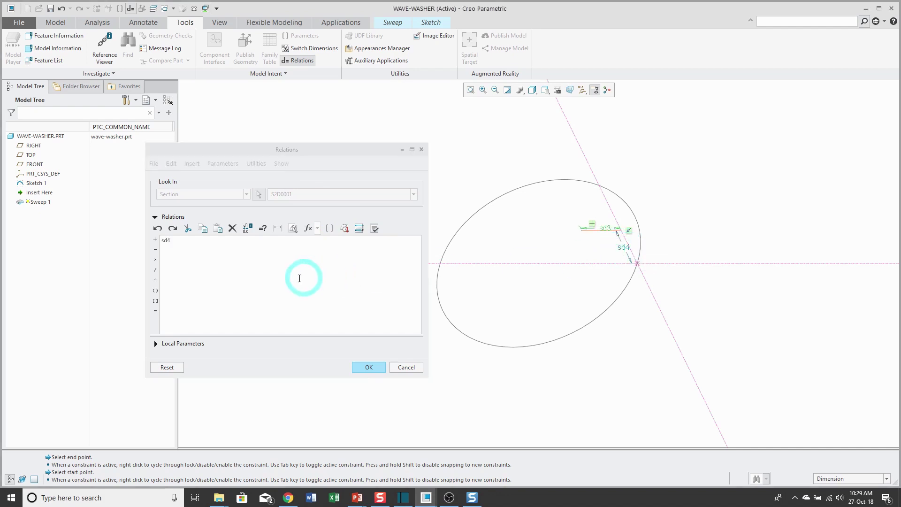
pyautogui.click(272, 247)
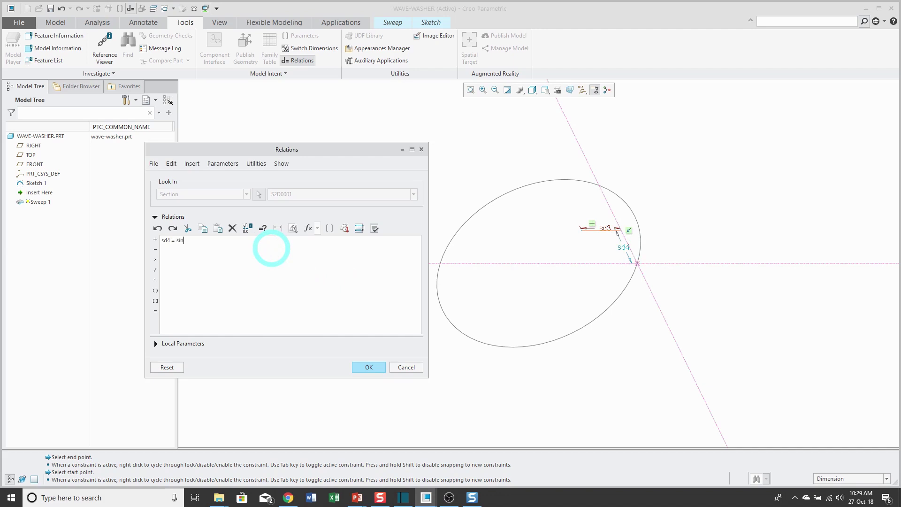
pyautogui.write('= sin(360 * trajpar')
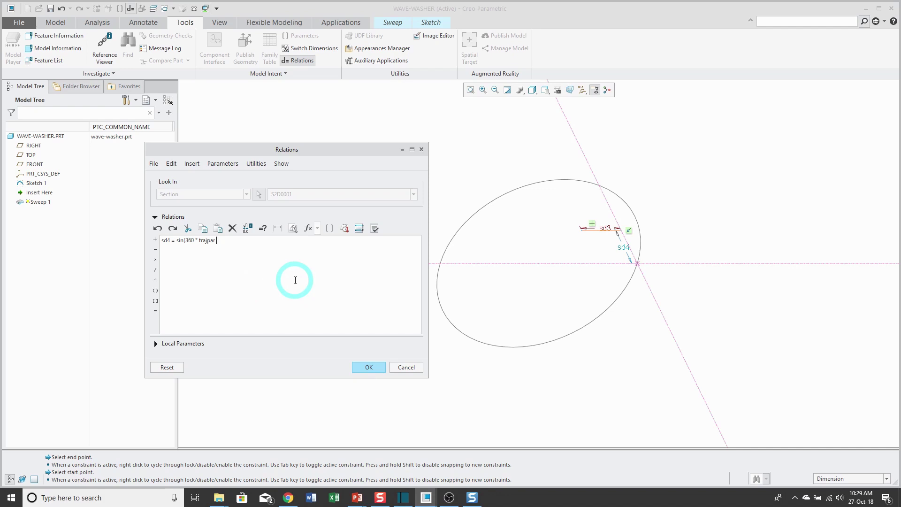
pyautogui.write('waves) * height')
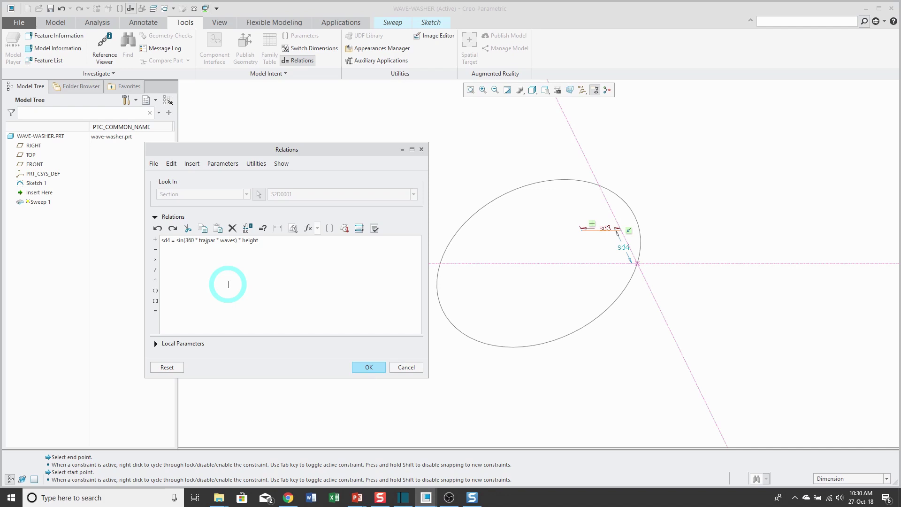
pyautogui.click(376, 229)
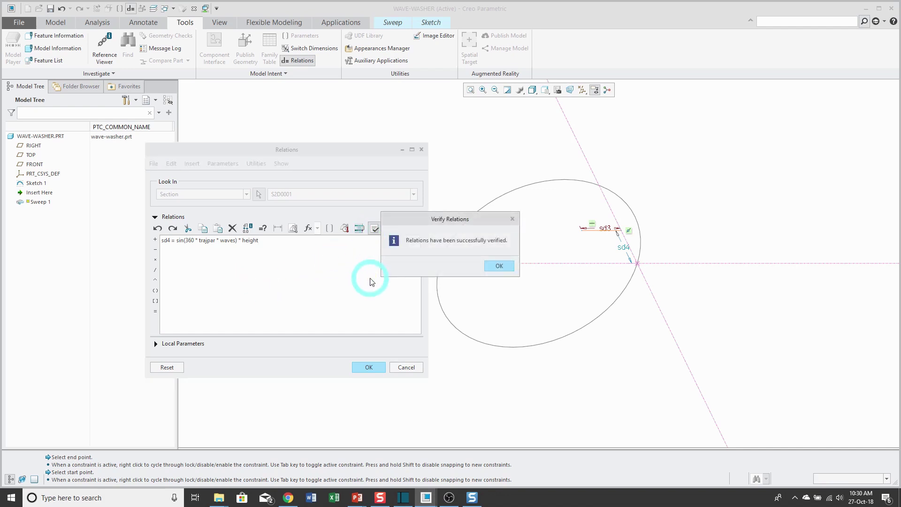
pyautogui.click(499, 267)
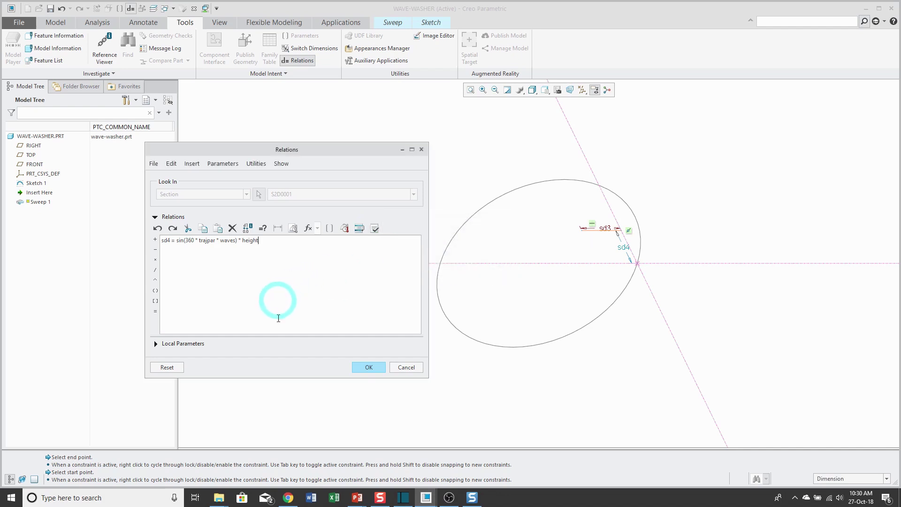
# Apply the relation, accept the section sketch, and complete Sweep 1 as a wavy surface.
pyautogui.click(370, 367)
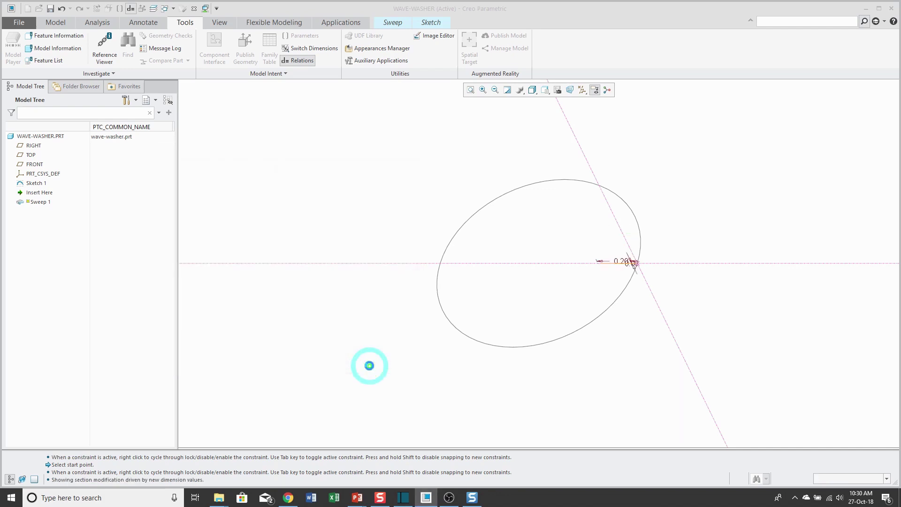
pyautogui.click(430, 22)
pyautogui.rightClick(372, 175)
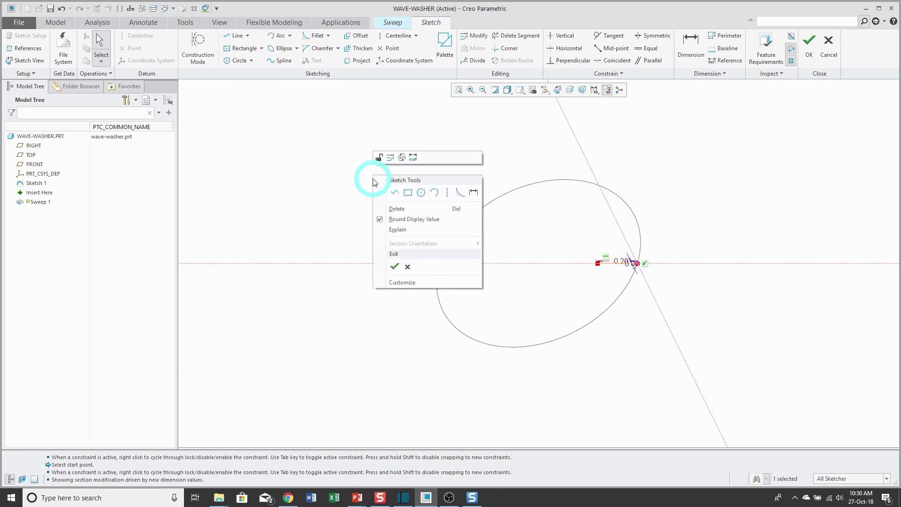
pyautogui.click(395, 267)
pyautogui.moveTo(534, 315); pyautogui.dragTo(552, 302, button='middle')
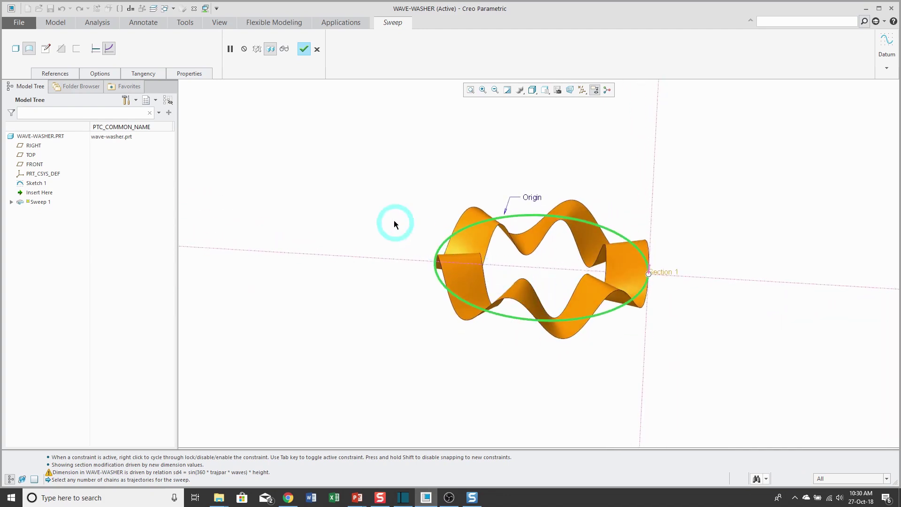
pyautogui.click(303, 49)
pyautogui.click(355, 174)
# Hide Sketch 1 so only the wavy sweep surface remains.
pyautogui.click(38, 183)
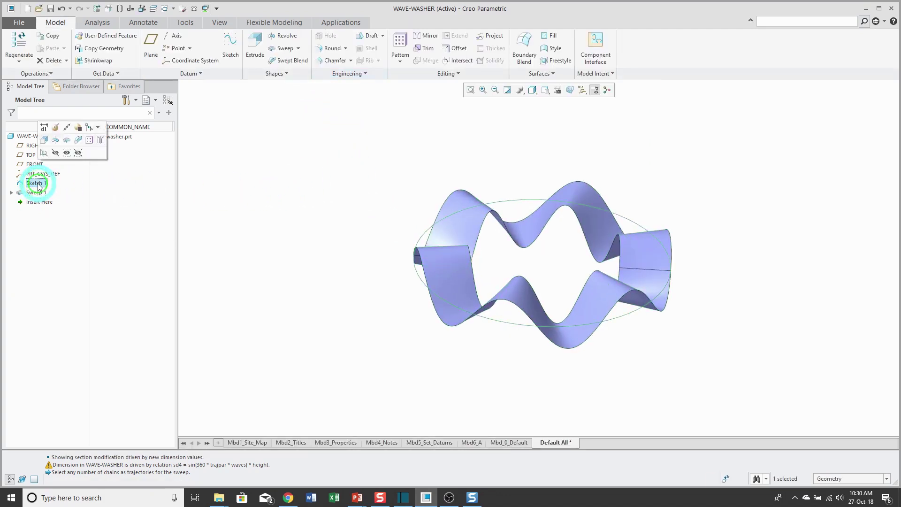
pyautogui.click(56, 153)
pyautogui.moveTo(454, 346)
pyautogui.mouseDown(button='middle')
pyautogui.moveTo(459, 336)
pyautogui.moveTo(453, 356)
pyautogui.moveTo(446, 337)
pyautogui.moveTo(431, 347)
pyautogui.moveTo(444, 347)
pyautogui.moveTo(438, 353)
pyautogui.mouseUp(button='middle')
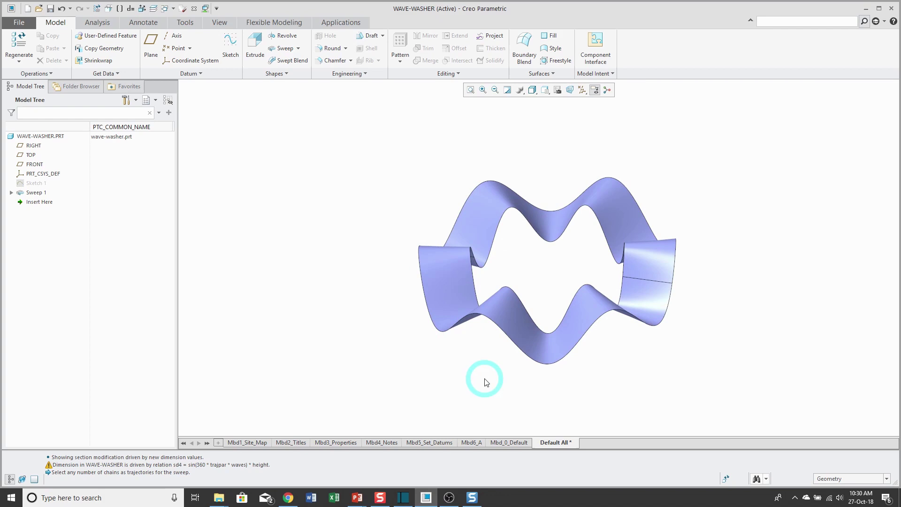
# Set the selection filter to Quilt and select the wavy sweep surface.
pyautogui.click(886, 478)
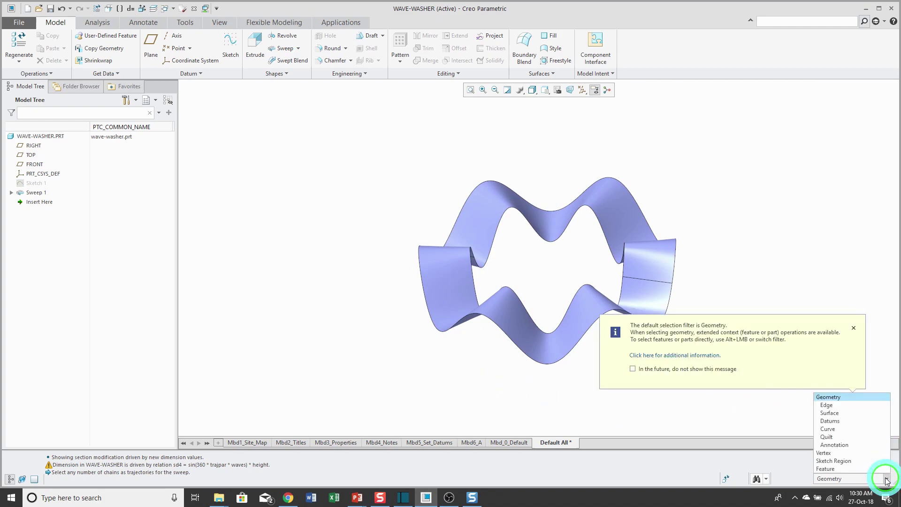
pyautogui.click(848, 442)
pyautogui.click(853, 327)
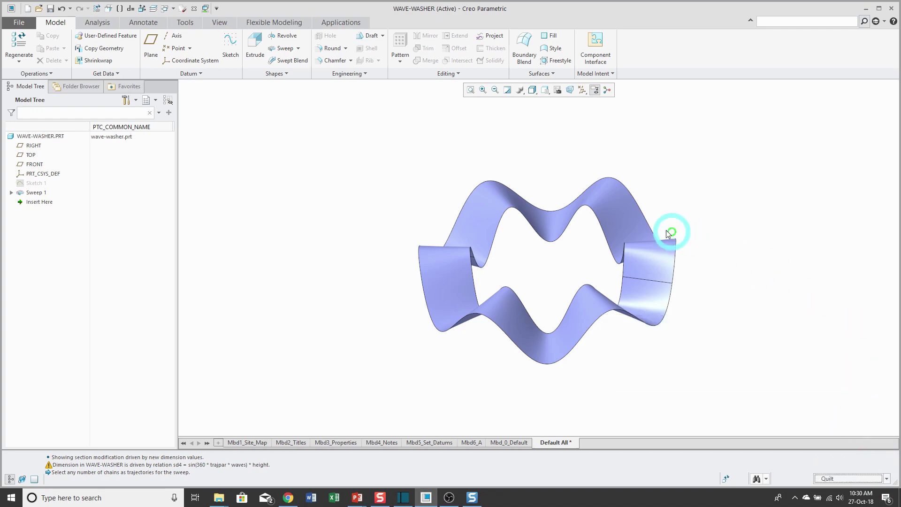
pyautogui.click(630, 220)
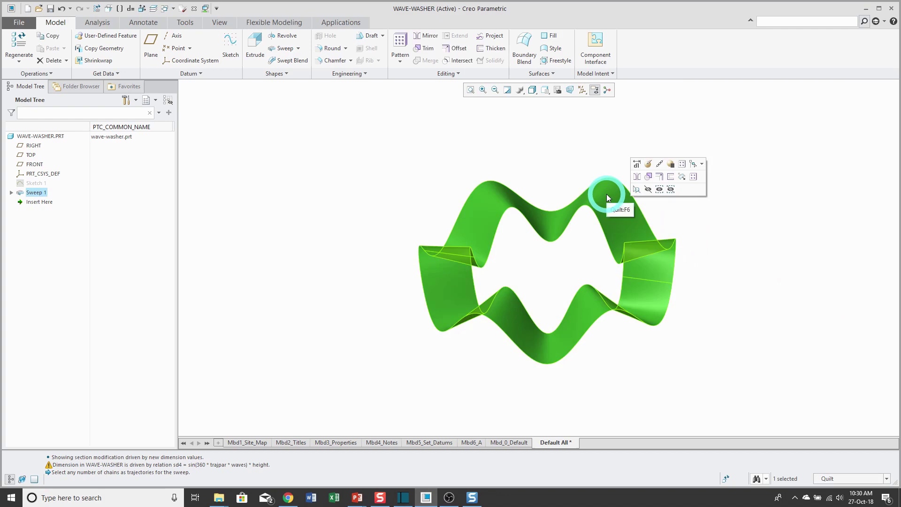
# Thicken the wavy quilt to 0.01 on the chosen side, creating Thicken 1.
pyautogui.click(671, 177)
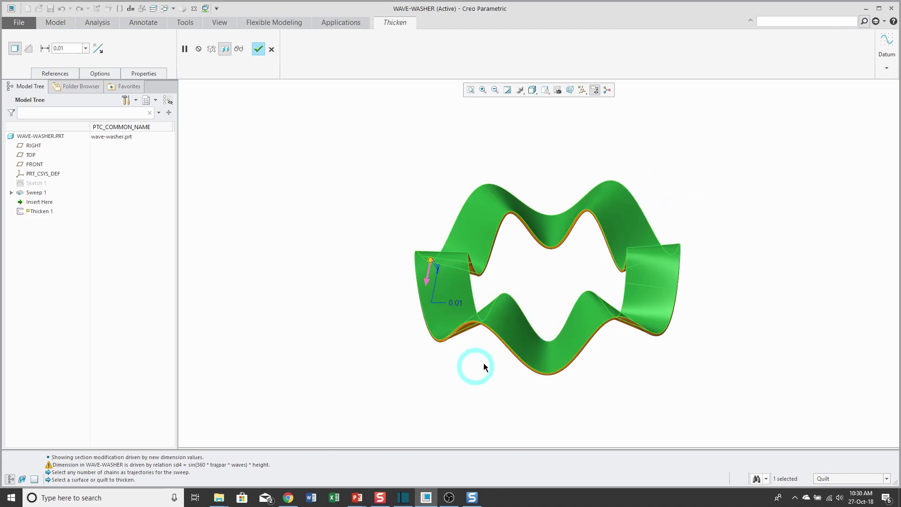
pyautogui.moveTo(490, 361); pyautogui.dragTo(491, 364, button='middle')
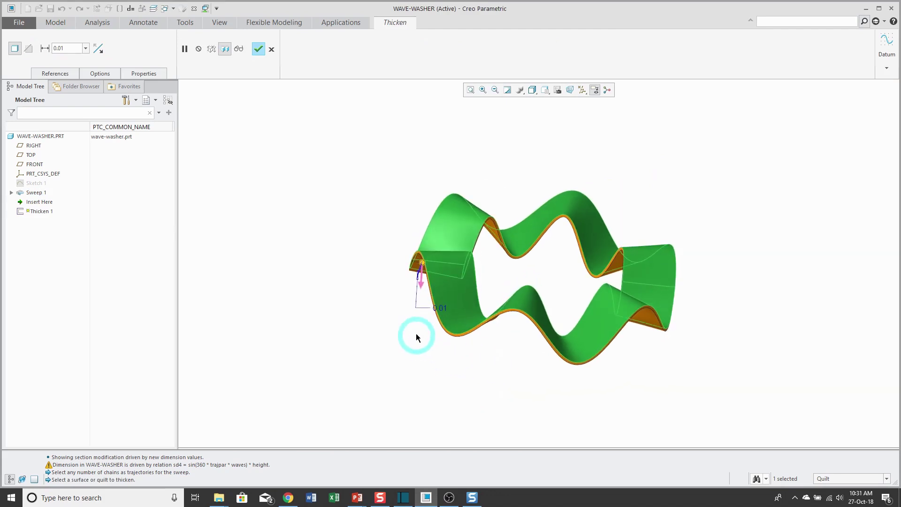
pyautogui.click(421, 278)
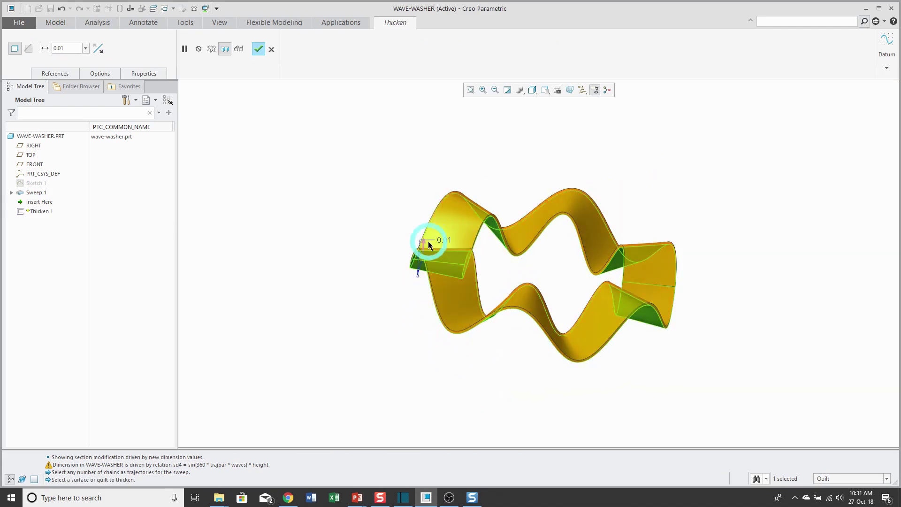
pyautogui.click(421, 284)
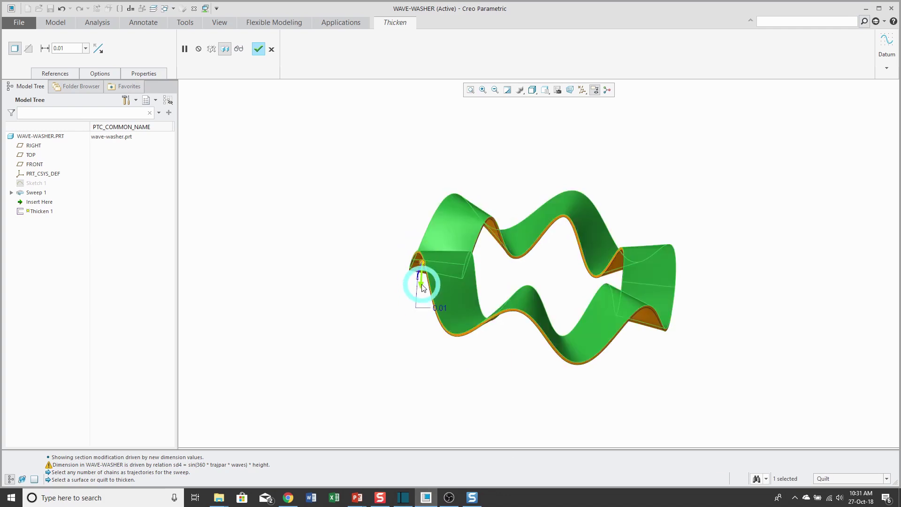
pyautogui.click(422, 284)
pyautogui.click(419, 238)
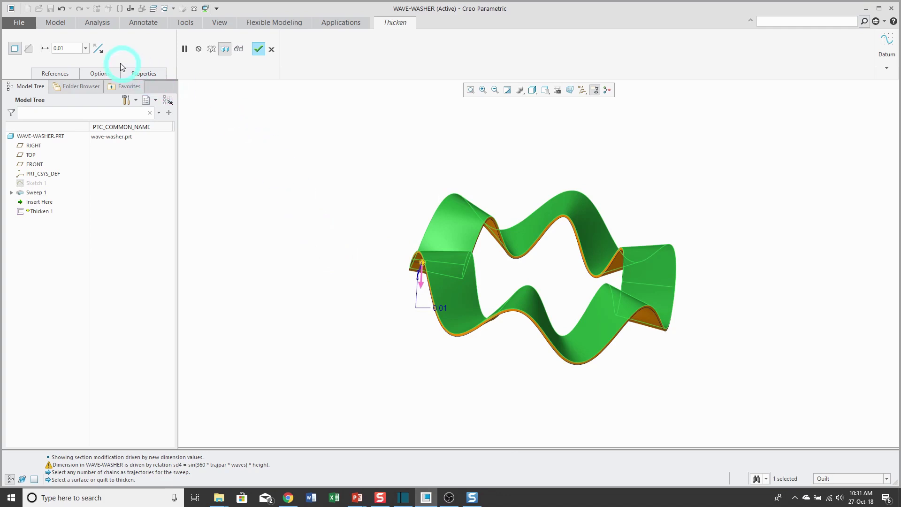
pyautogui.click(98, 49)
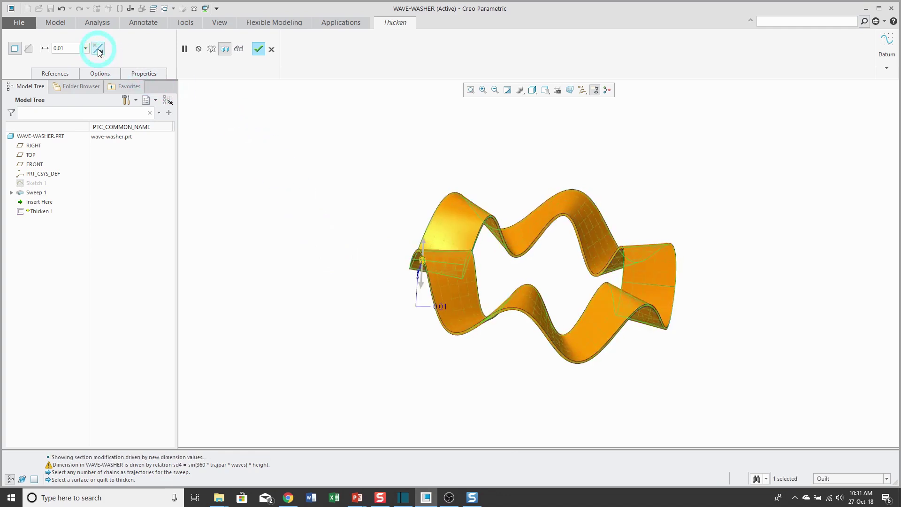
pyautogui.click(412, 291)
pyautogui.scroll(5, 404, 251)
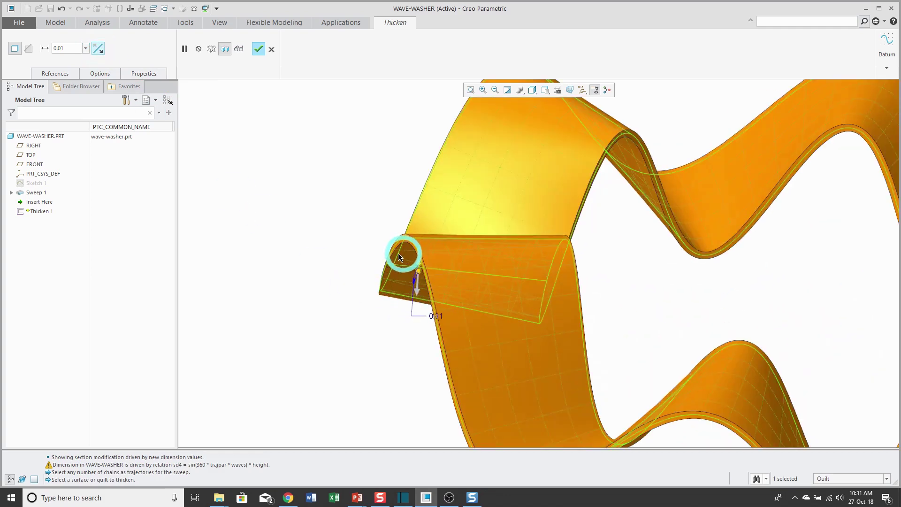
pyautogui.scroll(-3, 407, 240)
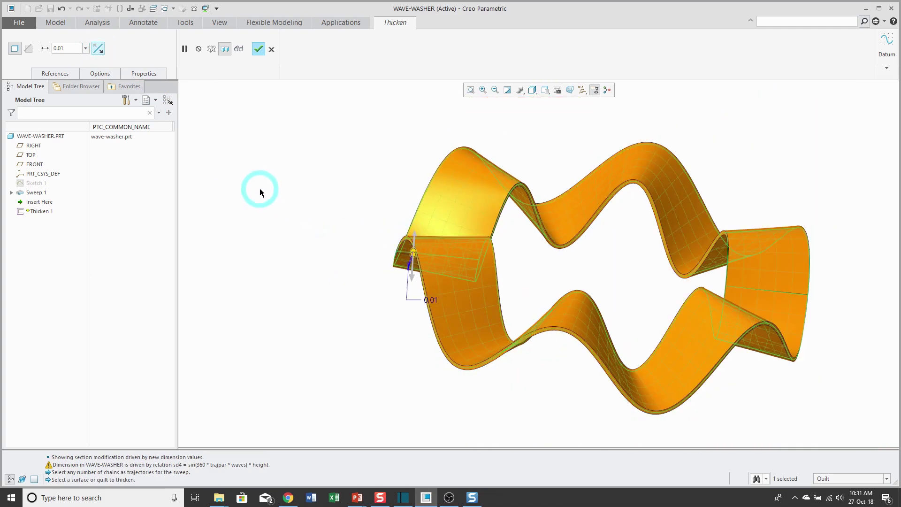
pyautogui.click(258, 49)
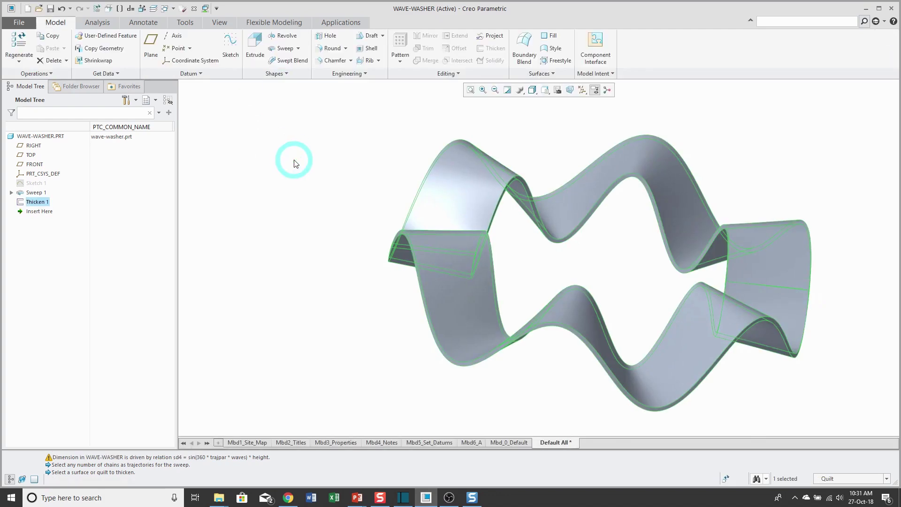
# Orbit the model to inspect the thickened wavy washer.
pyautogui.moveTo(365, 161)
pyautogui.mouseDown(button='middle')
pyautogui.moveTo(342, 155)
pyautogui.moveTo(357, 168)
pyautogui.mouseUp(button='middle')
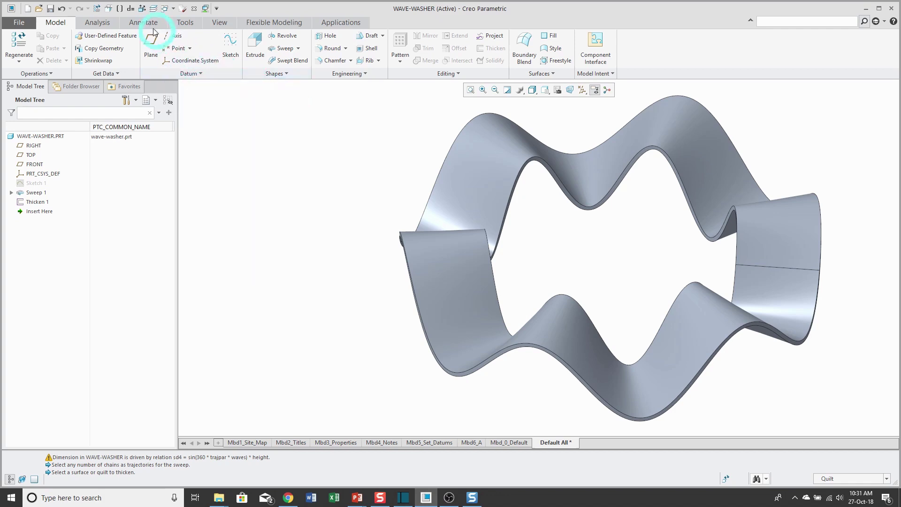
# Open the part's Relations editor and expand its Local Parameters table.
pyautogui.click(130, 9)
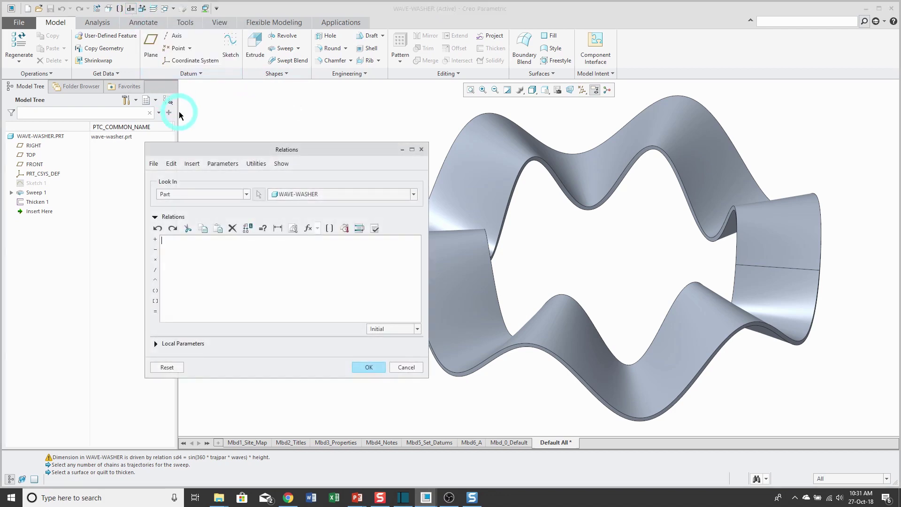
pyautogui.moveTo(278, 155); pyautogui.dragTo(236, 151)
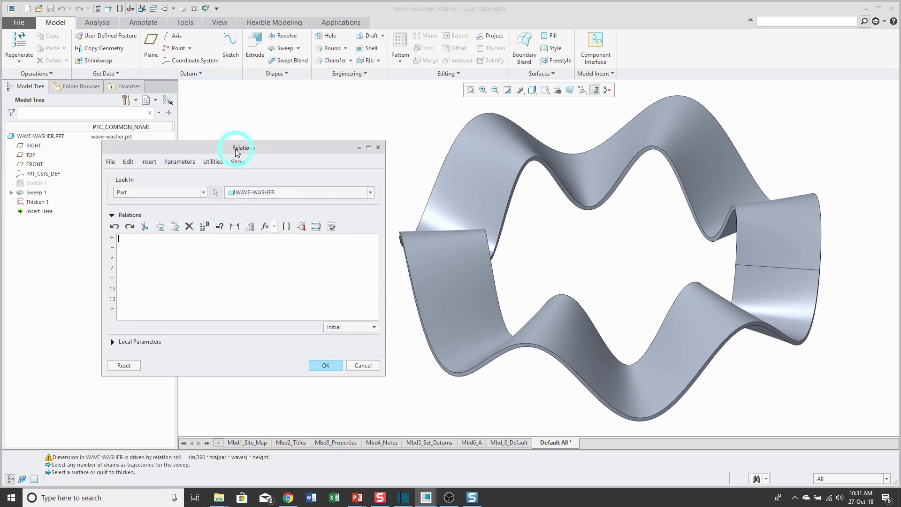
pyautogui.click(113, 342)
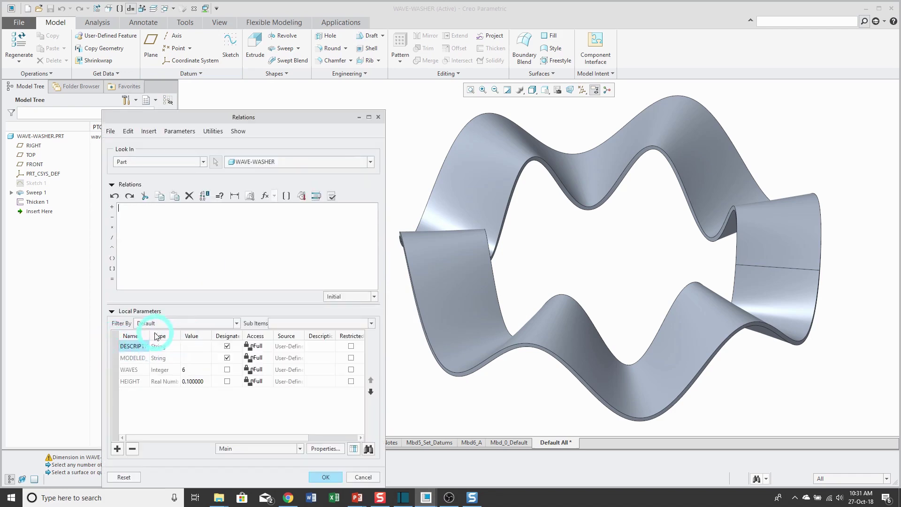
pyautogui.moveTo(149, 334); pyautogui.dragTo(180, 334)
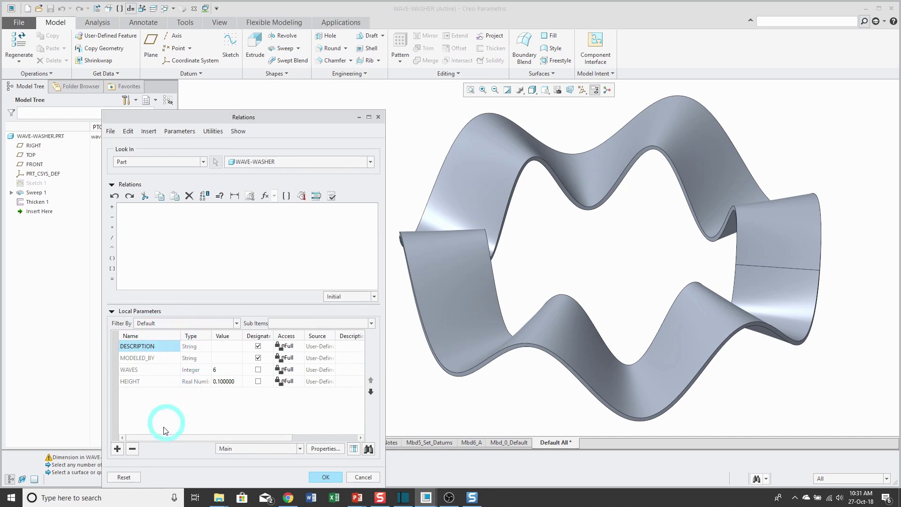
# Add local parameters DIAMETER = 2 and THICKNESS = .05, then select Sketch 1.
pyautogui.click(118, 449)
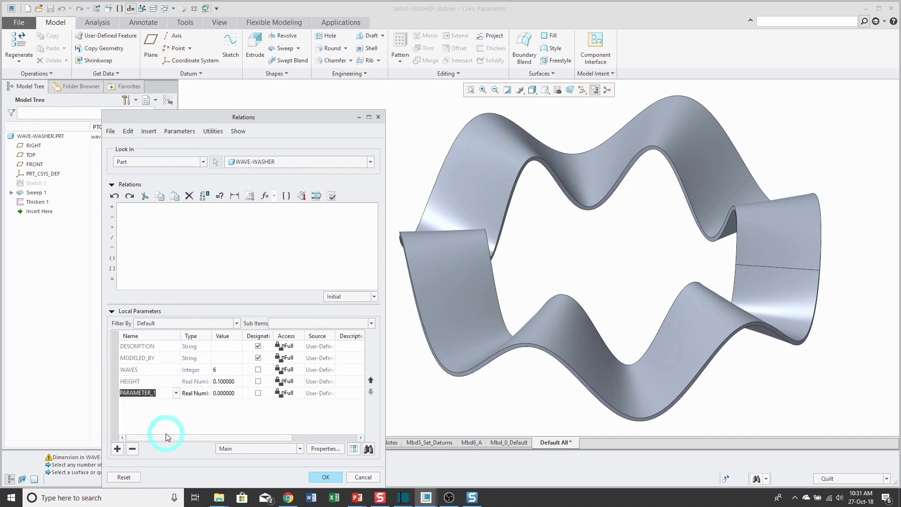
pyautogui.write('diameter')
pyautogui.click(224, 392)
pyautogui.write('2')
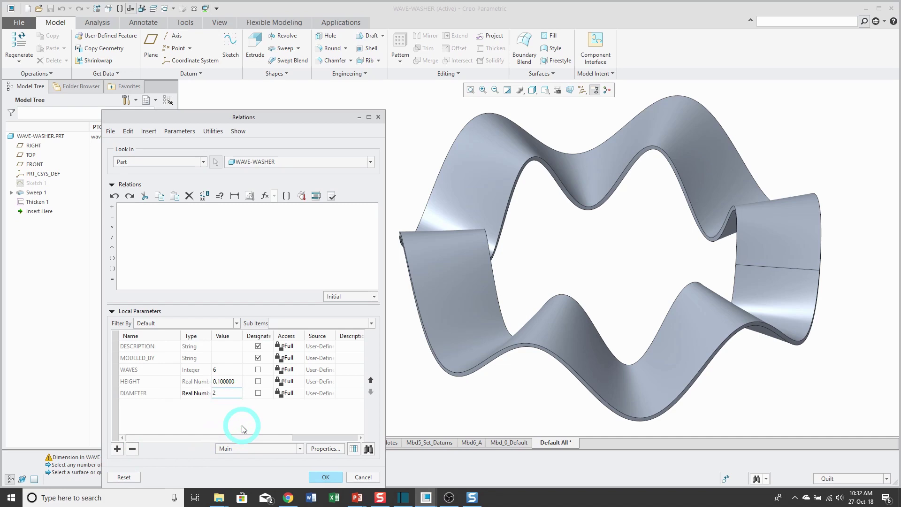
pyautogui.click(118, 451)
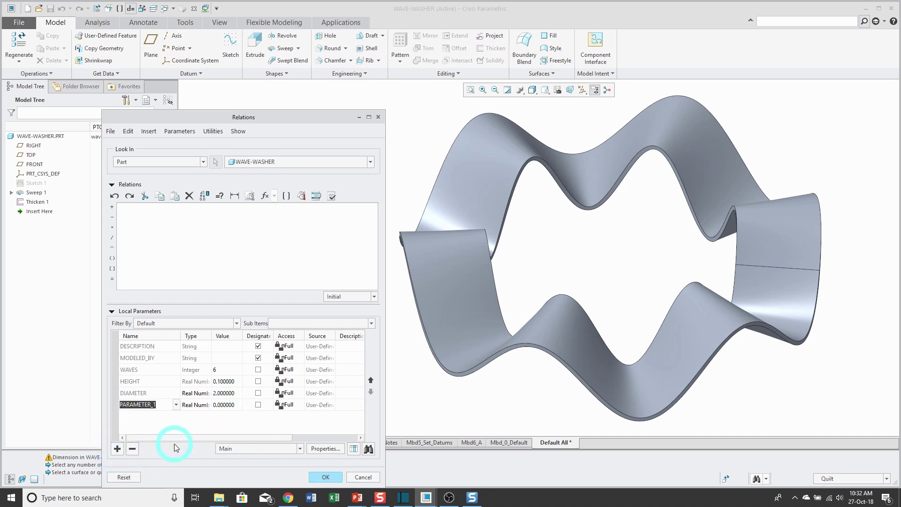
pyautogui.write('thickness')
pyautogui.click(223, 404)
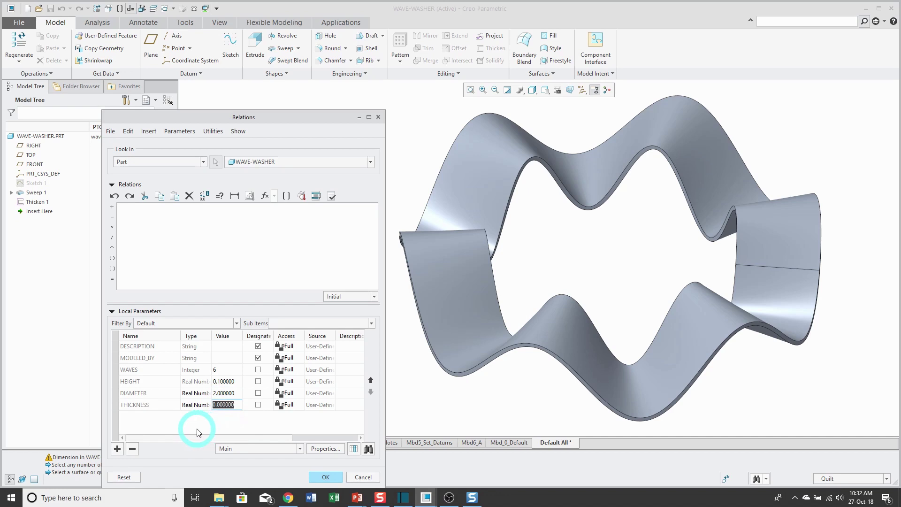
pyautogui.write('.05')
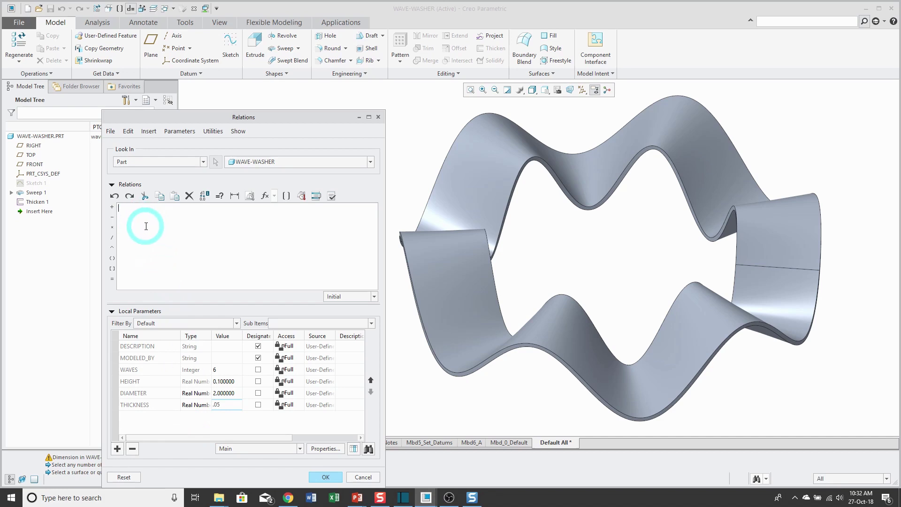
pyautogui.click(38, 184)
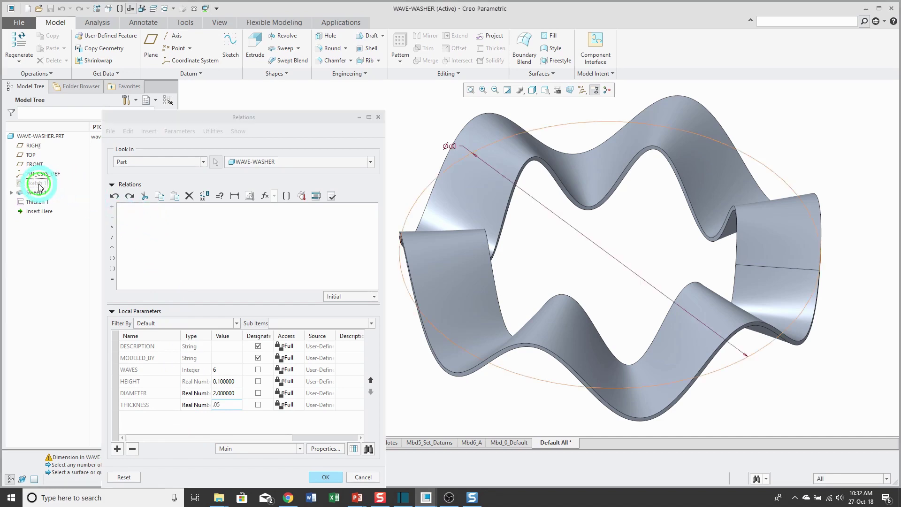
# Write the relation d0 = DIAMETER for the sketch's diameter dimension.
pyautogui.click(451, 148)
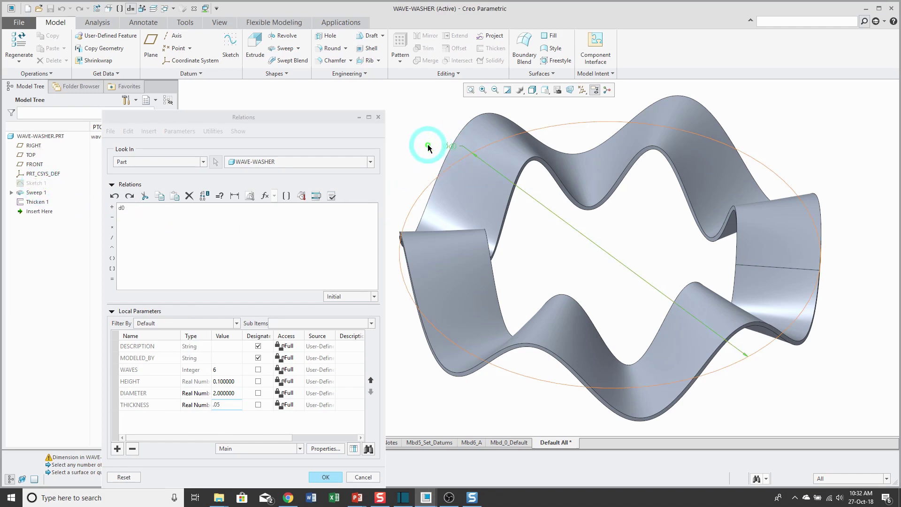
pyautogui.click(203, 216)
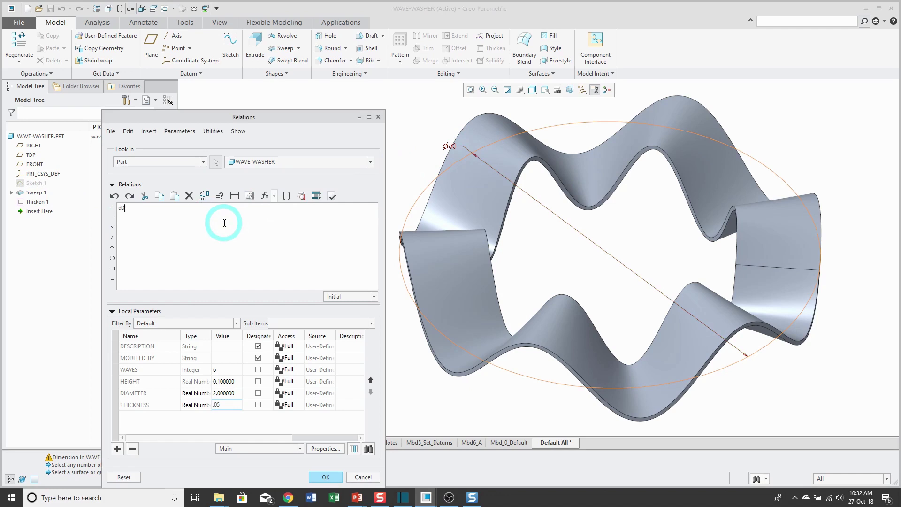
pyautogui.write('=')
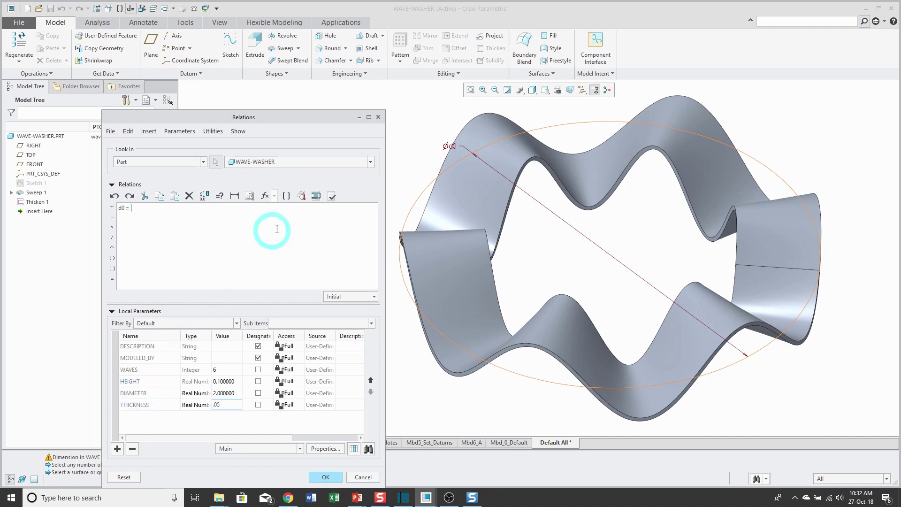
pyautogui.click(286, 196)
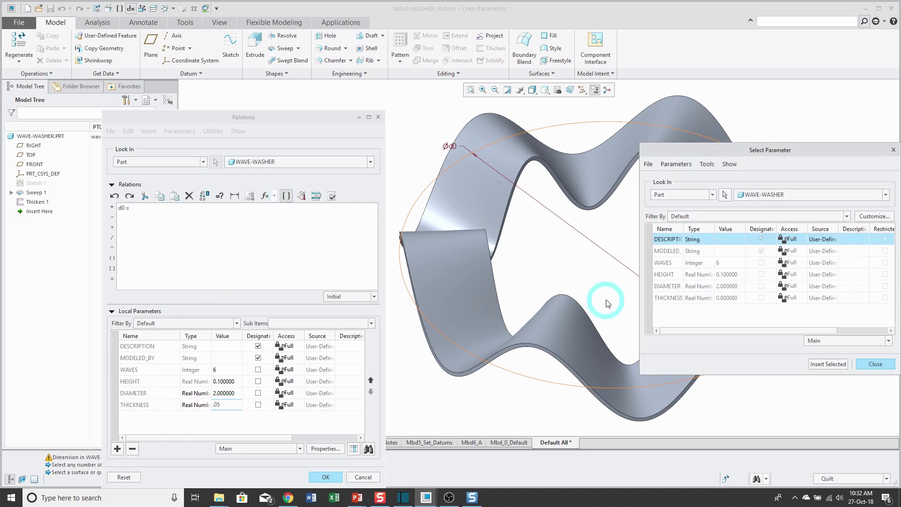
pyautogui.click(668, 287)
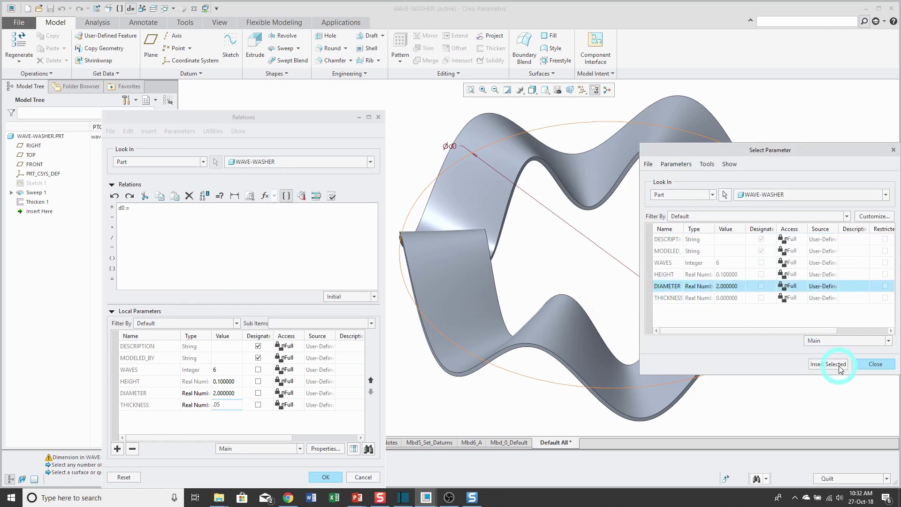
pyautogui.click(839, 365)
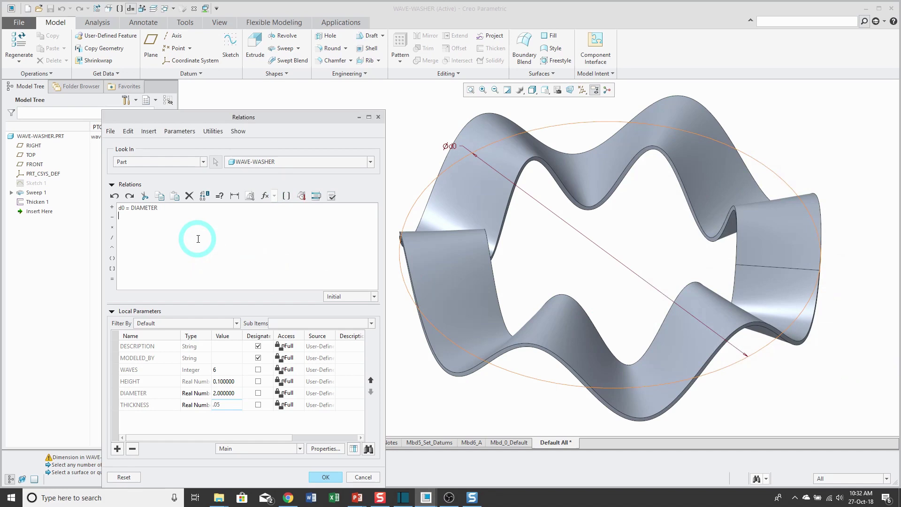
# Write the relation d6 = THICKNESS for Thicken 1's thickness dimension.
pyautogui.click(34, 203)
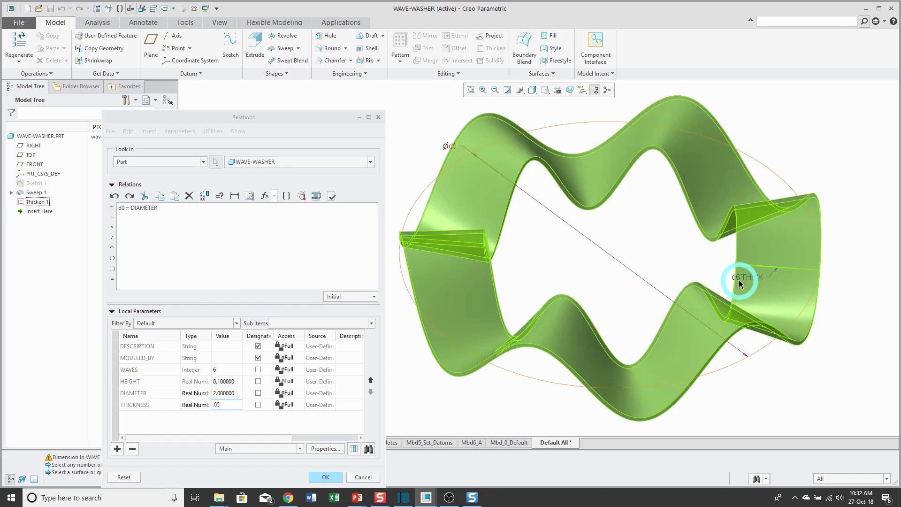
pyautogui.click(736, 280)
pyautogui.click(147, 242)
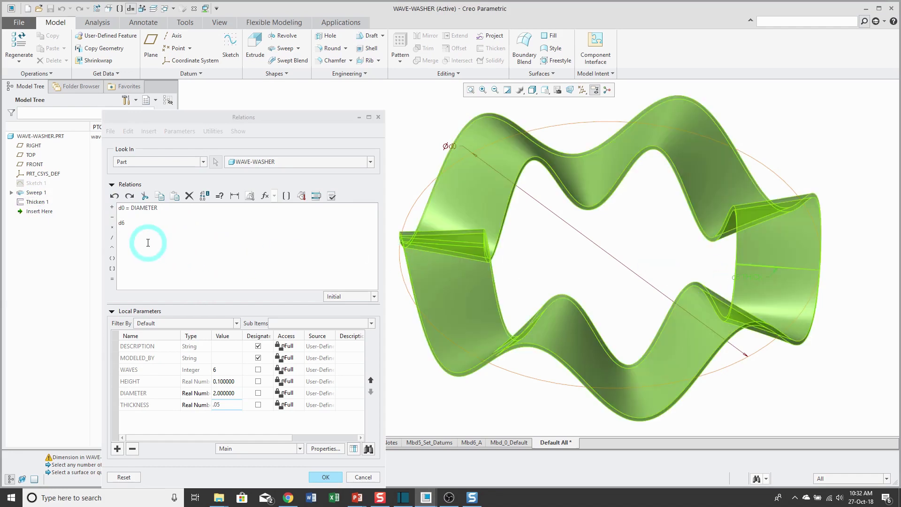
pyautogui.click(139, 224)
pyautogui.click(228, 234)
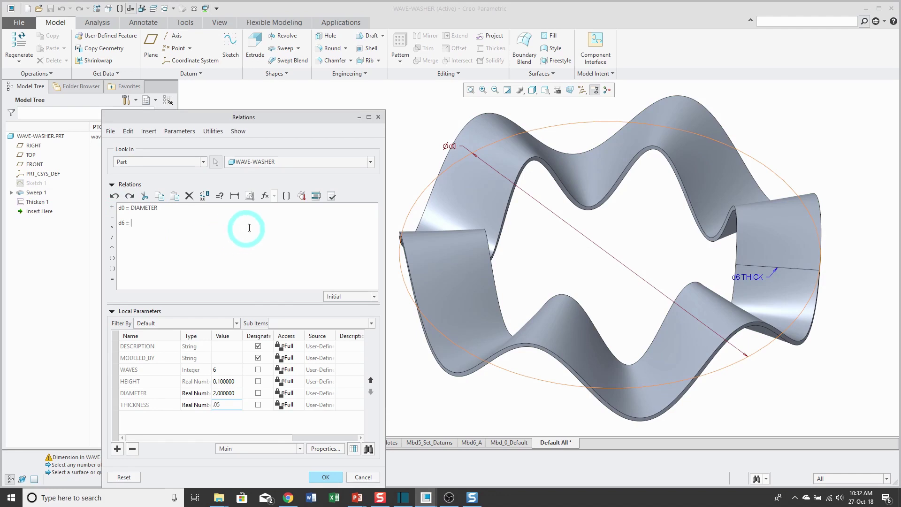
pyautogui.click(286, 196)
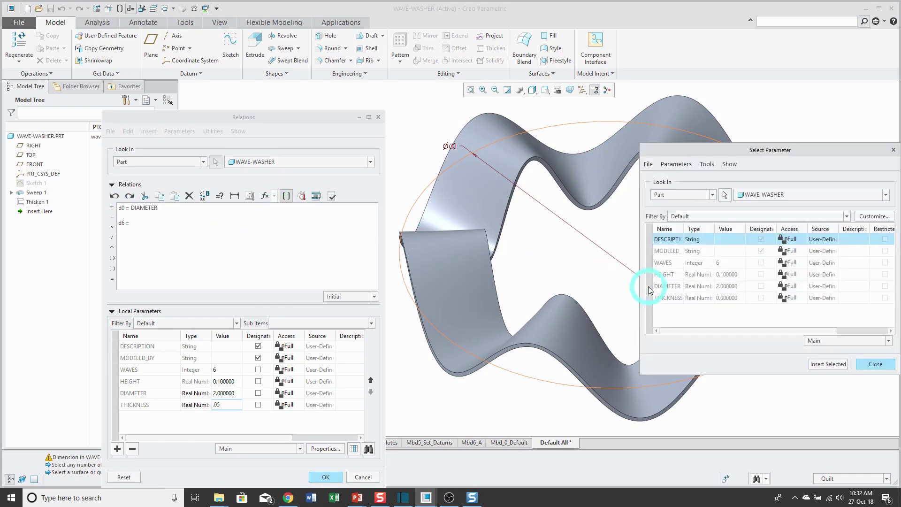
pyautogui.click(665, 297)
pyautogui.click(838, 365)
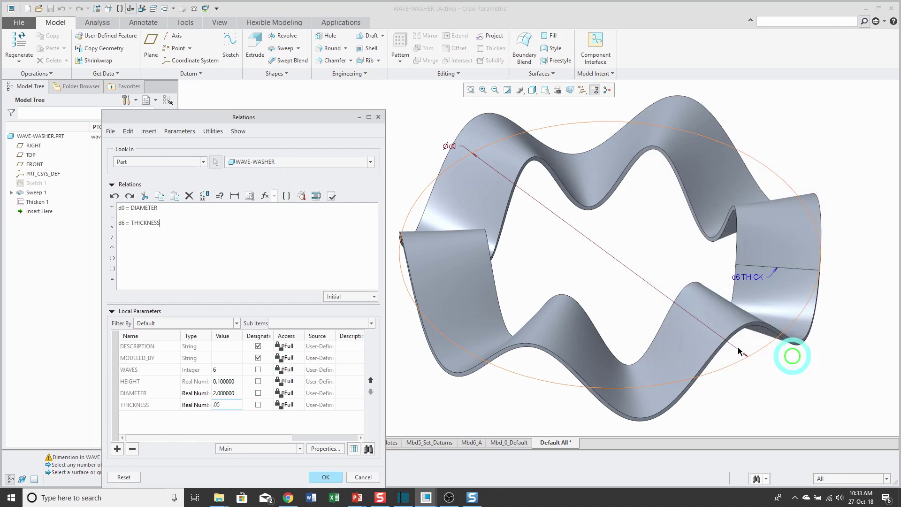
# Verify and apply the relations, regenerate the washer, and orbit to view it.
pyautogui.click(333, 196)
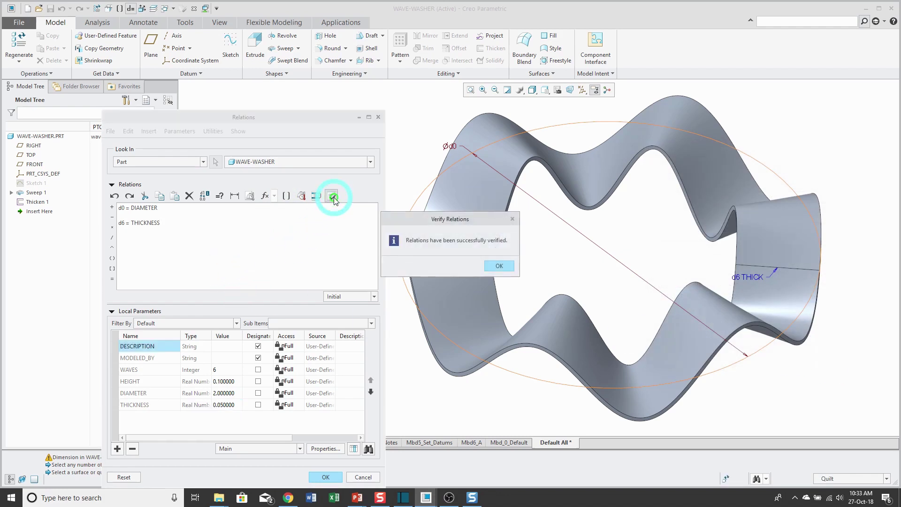
pyautogui.click(493, 267)
pyautogui.click(313, 472)
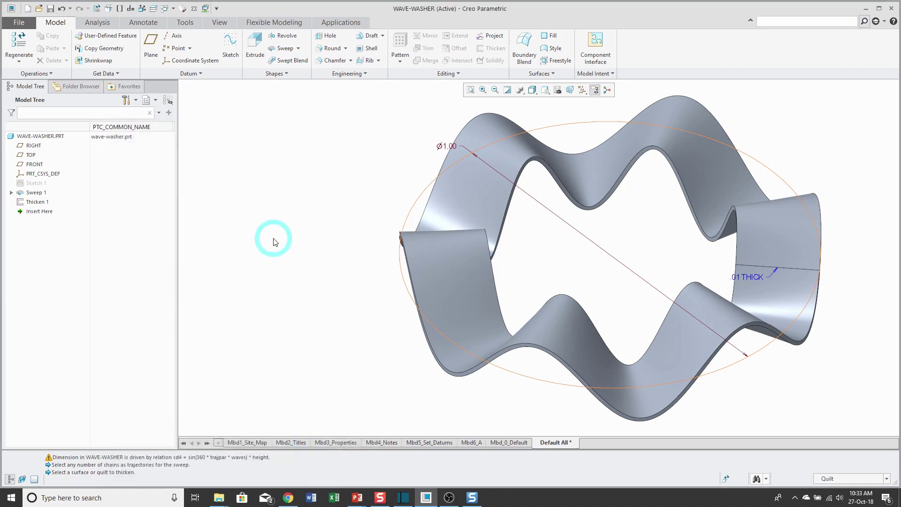
pyautogui.click(24, 54)
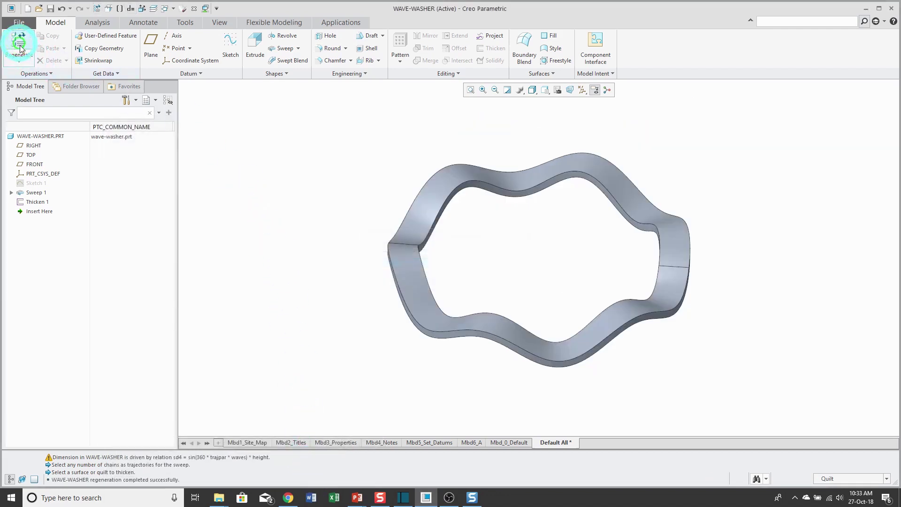
pyautogui.moveTo(382, 255)
pyautogui.mouseDown(button='middle')
pyautogui.moveTo(380, 222)
pyautogui.moveTo(370, 237)
pyautogui.moveTo(394, 254)
pyautogui.moveTo(373, 249)
pyautogui.mouseUp(button='middle')
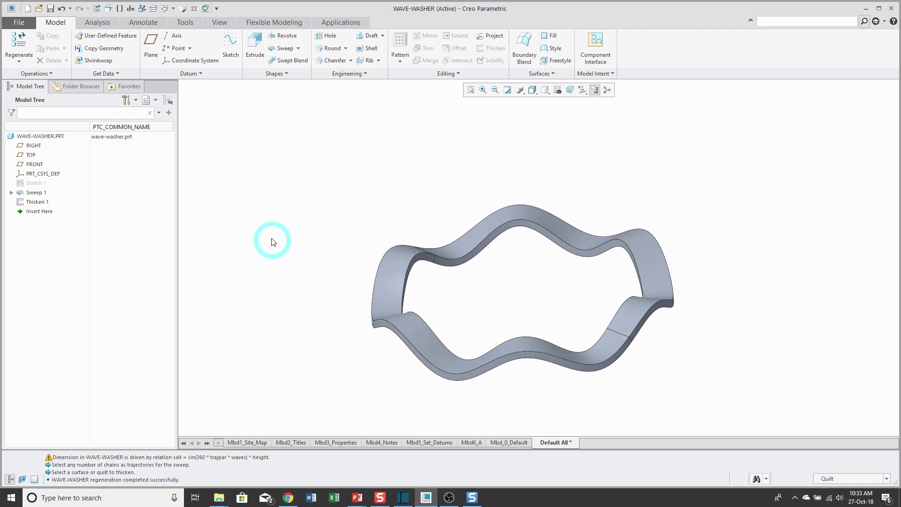
# Place a flat-to-screen note reading 'NUMBER OF WAVES' at the upper left of the view.
pyautogui.click(148, 24)
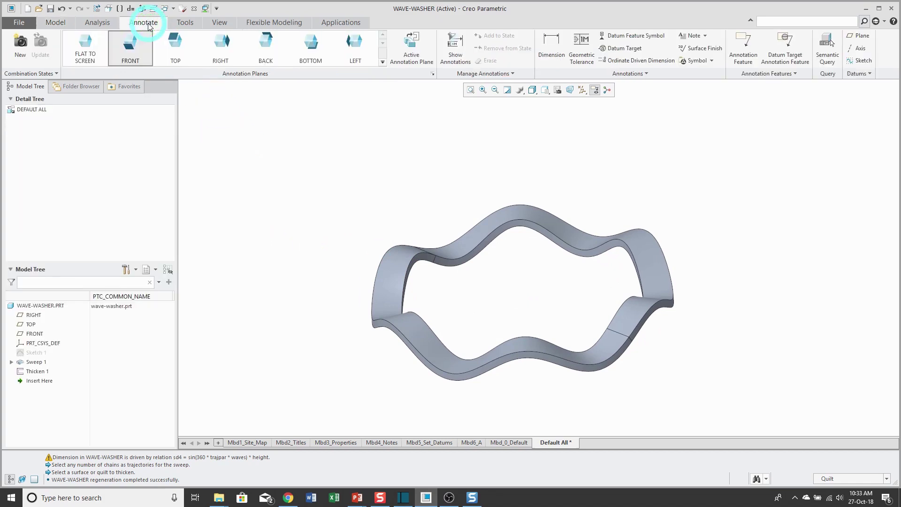
pyautogui.click(82, 51)
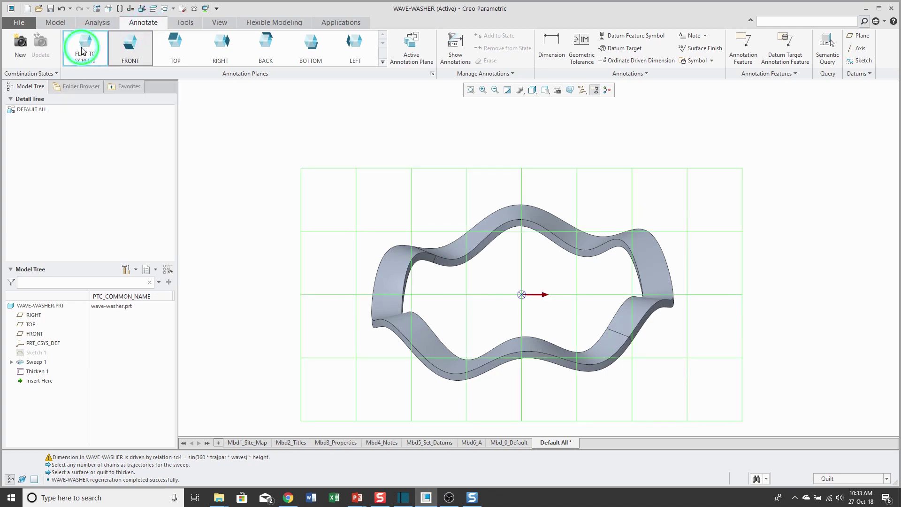
pyautogui.click(83, 51)
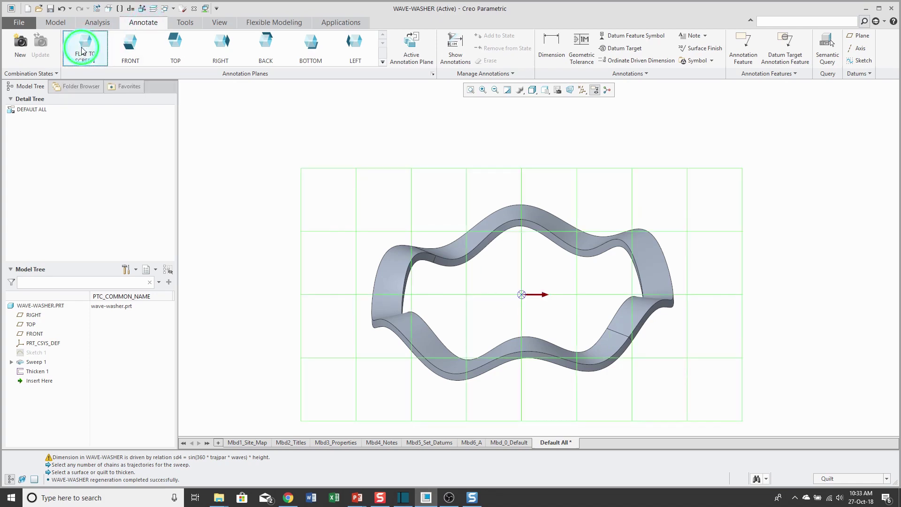
pyautogui.click(689, 35)
pyautogui.click(208, 117)
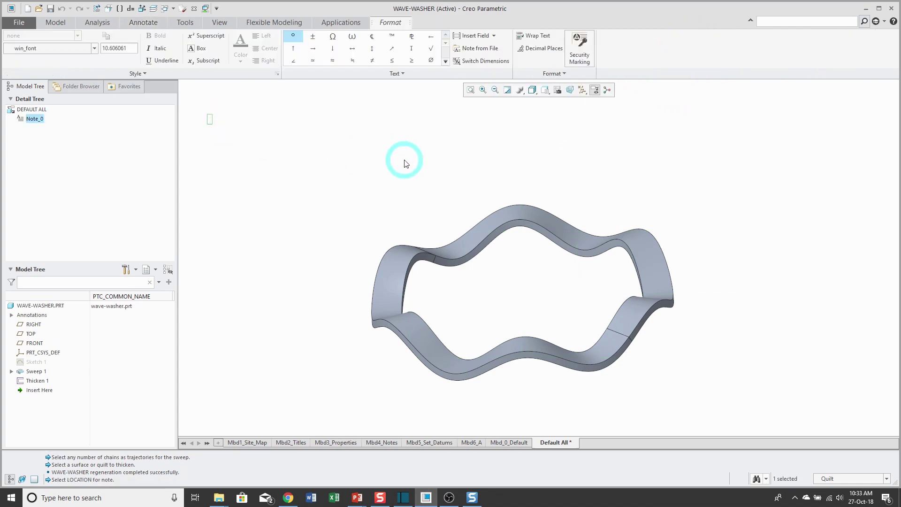
pyautogui.write('NUMB')
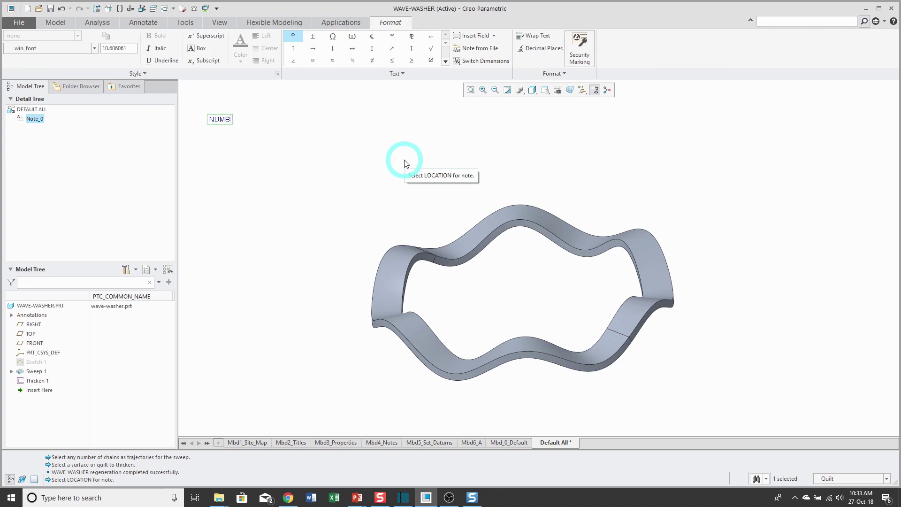
pyautogui.write('ER OF WAVES')
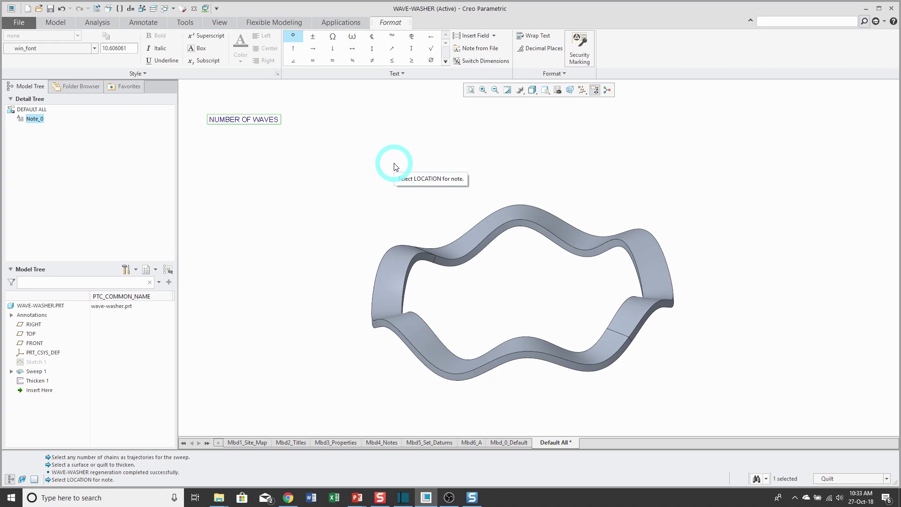
pyautogui.middleClick(357, 175)
# Extend the note text with &WAVES, then lines DIAMETER &DIAMETER, HEIGHT &HEIGHT, THICKNESS &THICKNESS.
pyautogui.rightClick(317, 157)
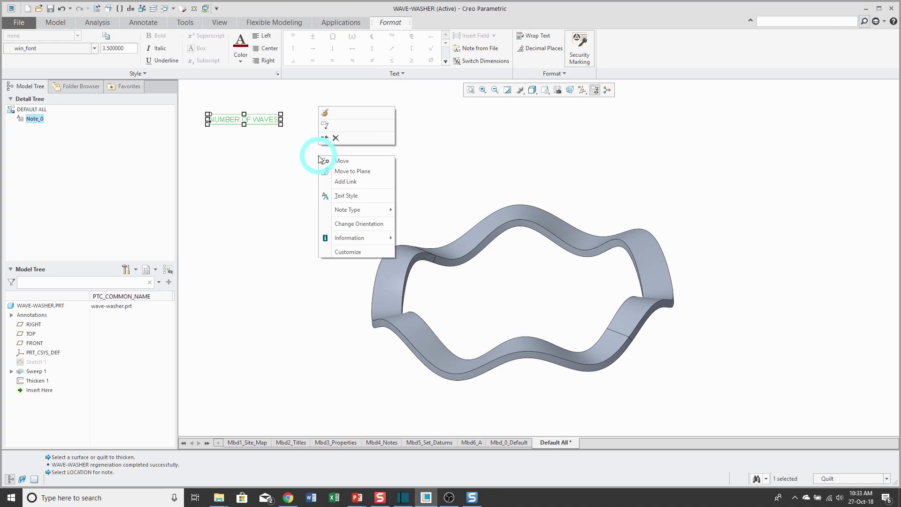
pyautogui.click(324, 112)
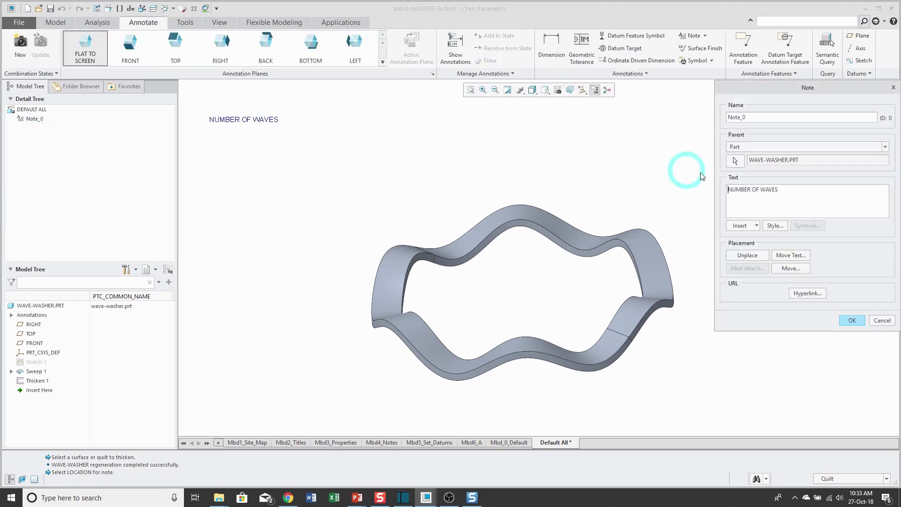
pyautogui.click(794, 199)
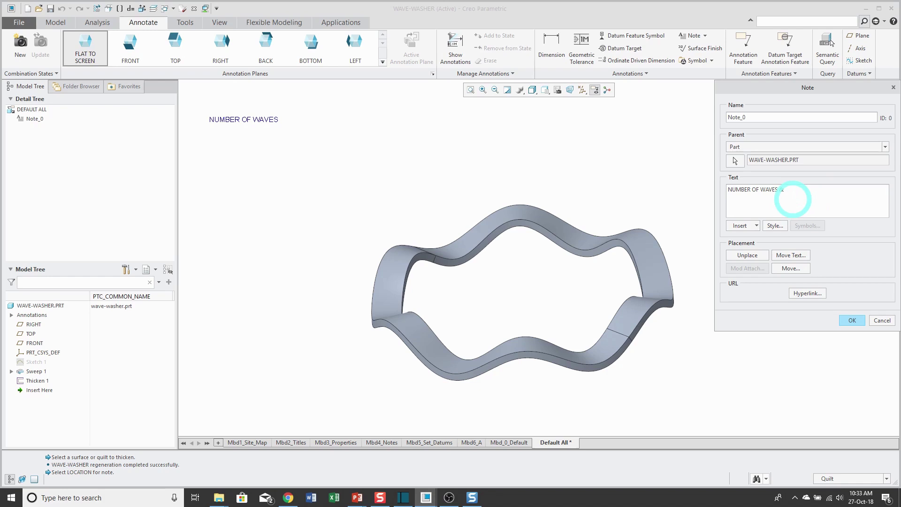
pyautogui.write('&wav')
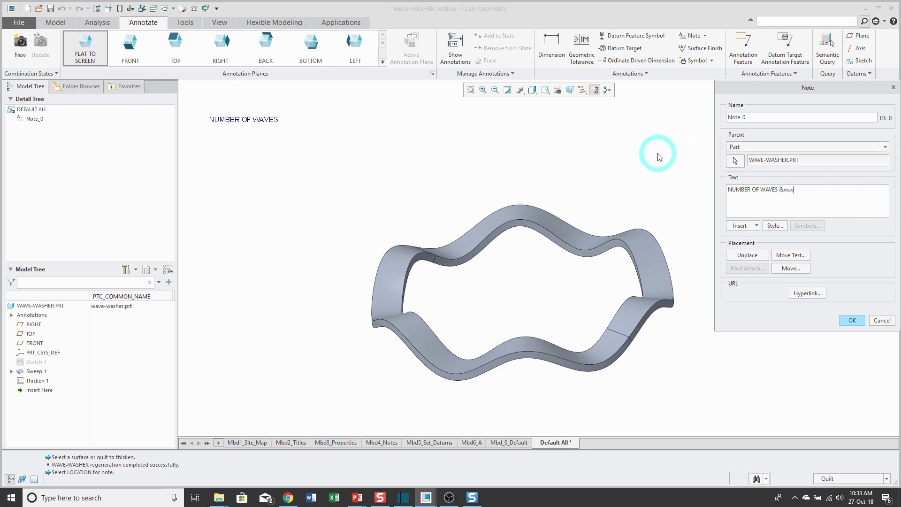
pyautogui.press('BackSpace')
pyautogui.press('BackSpace')
pyautogui.press('BackSpace')
pyautogui.write('WAVES  ')
pyautogui.write('DIAMETER ')
pyautogui.write('&')
pyautogui.write('DIAMETER')
pyautogui.press('Return')
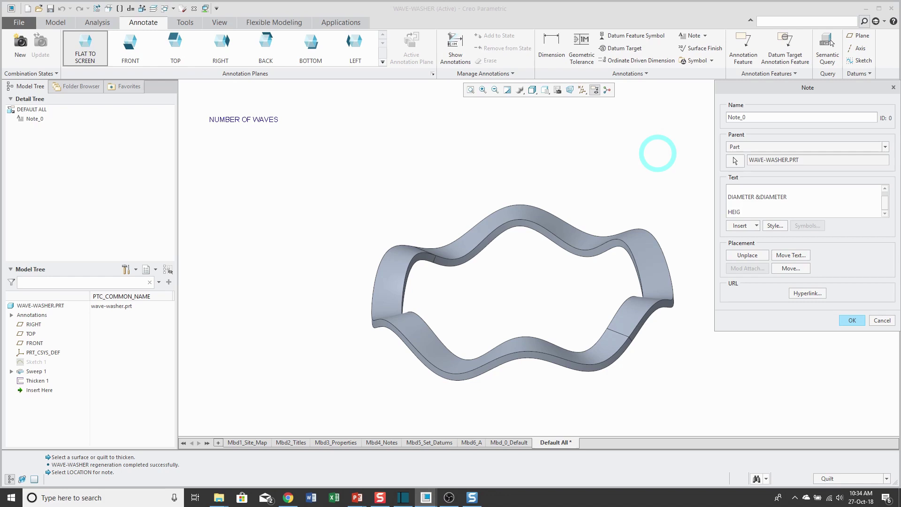
pyautogui.write('HEIGHT &HEIGHT')
pyautogui.press('Return')
pyautogui.press('Return')
pyautogui.write('THICKNESS &THICKNESS')
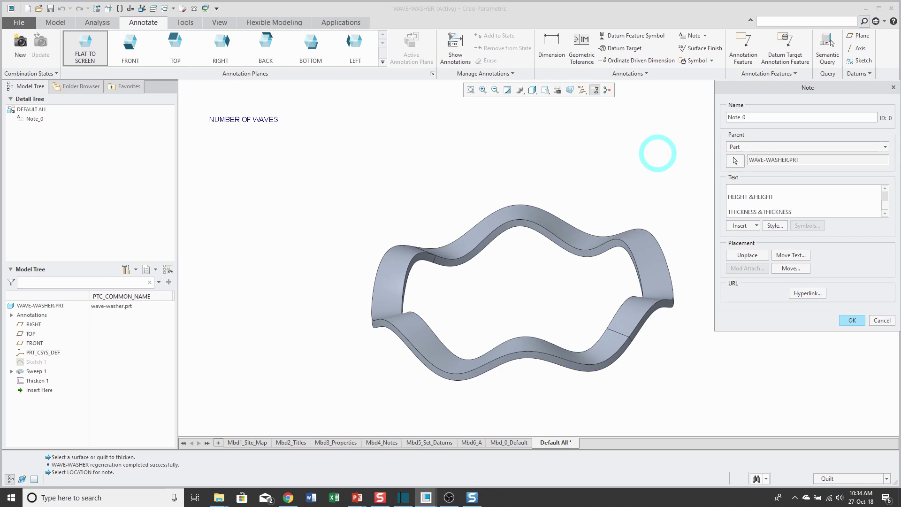
pyautogui.click(852, 320)
# Orbit to a top-down view and set the selection filter to Annotation.
pyautogui.click(472, 196)
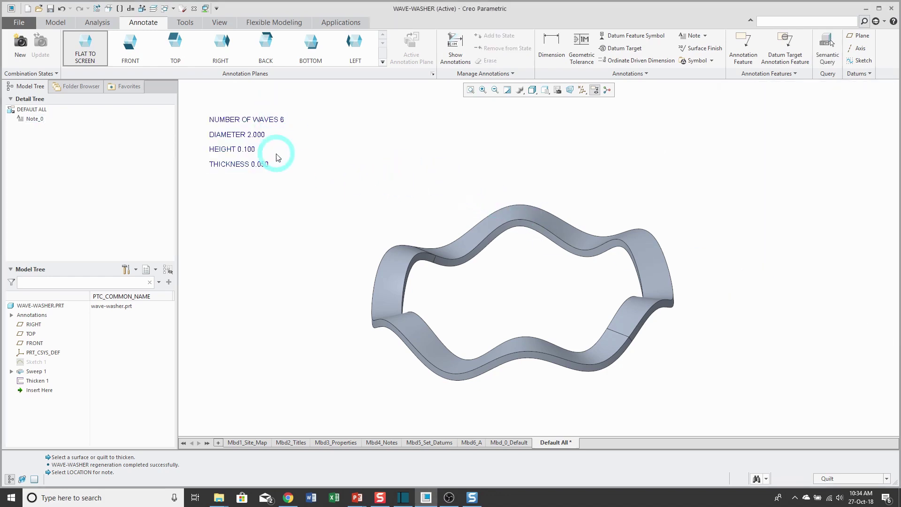
pyautogui.moveTo(504, 279); pyautogui.dragTo(507, 200, button='middle')
pyautogui.scroll(3, 514, 298)
pyautogui.scroll(-2, 515, 297)
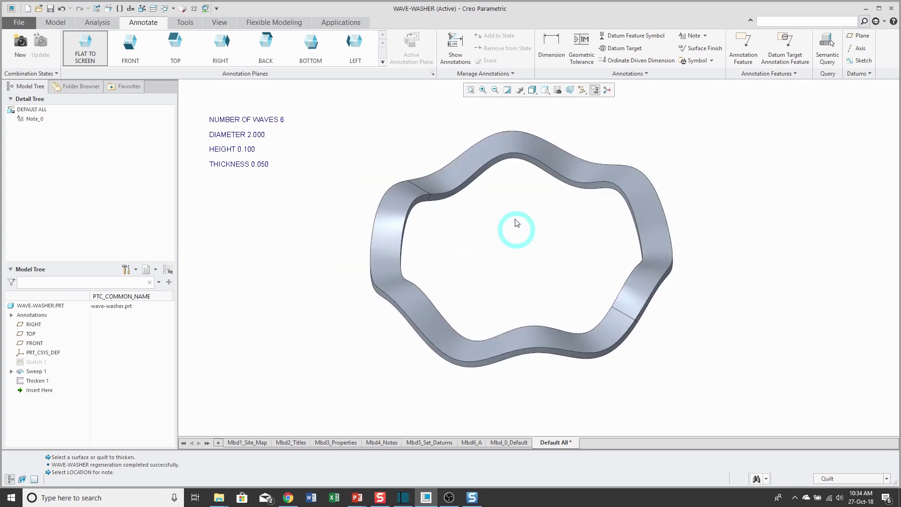
pyautogui.scroll(2, 515, 219)
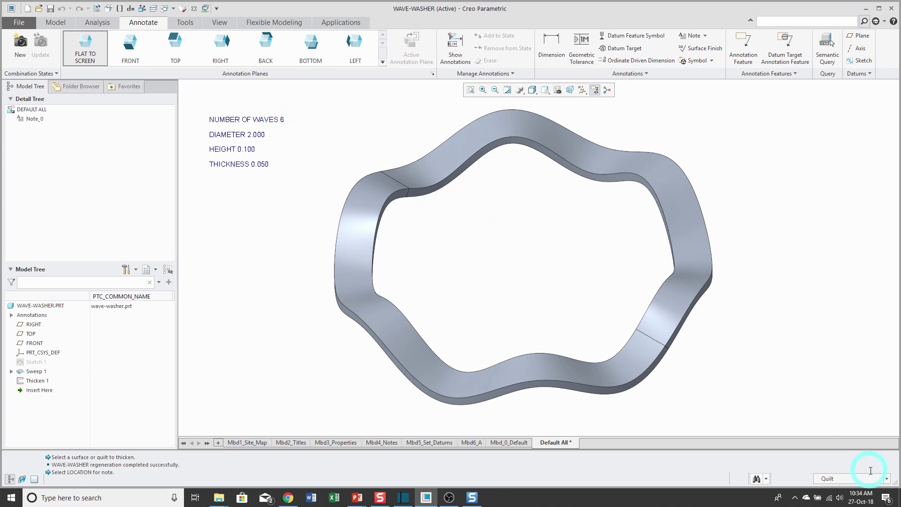
pyautogui.click(891, 482)
pyautogui.click(873, 443)
pyautogui.click(853, 327)
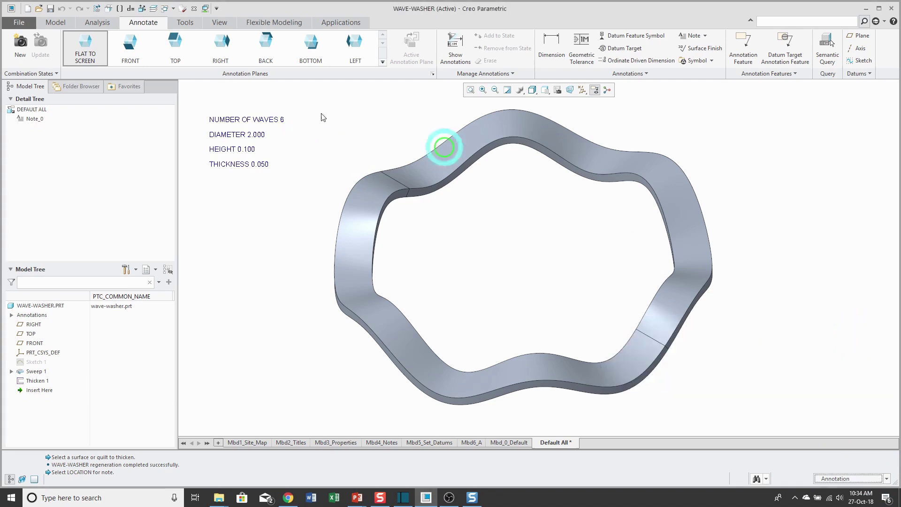
# Change the note's WAVES value to 10 and DIAMETER to 3.
pyautogui.doubleClick(278, 123)
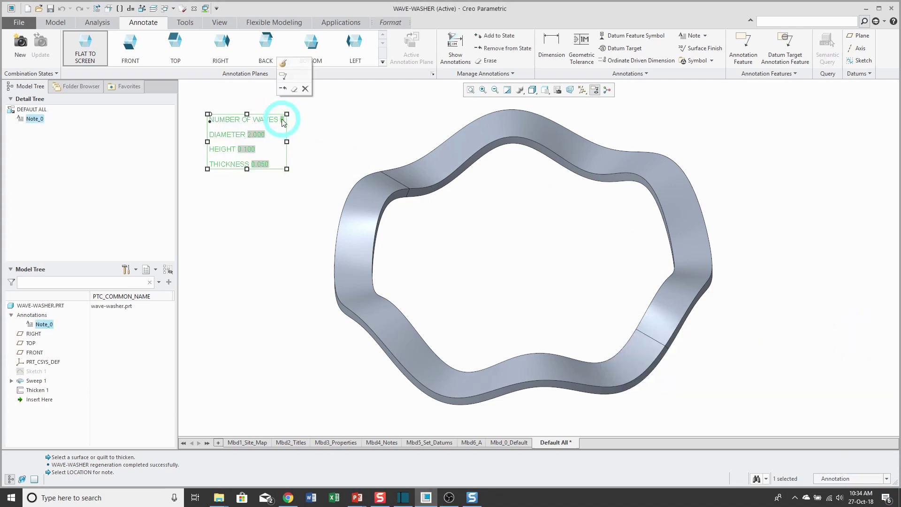
pyautogui.doubleClick(282, 119)
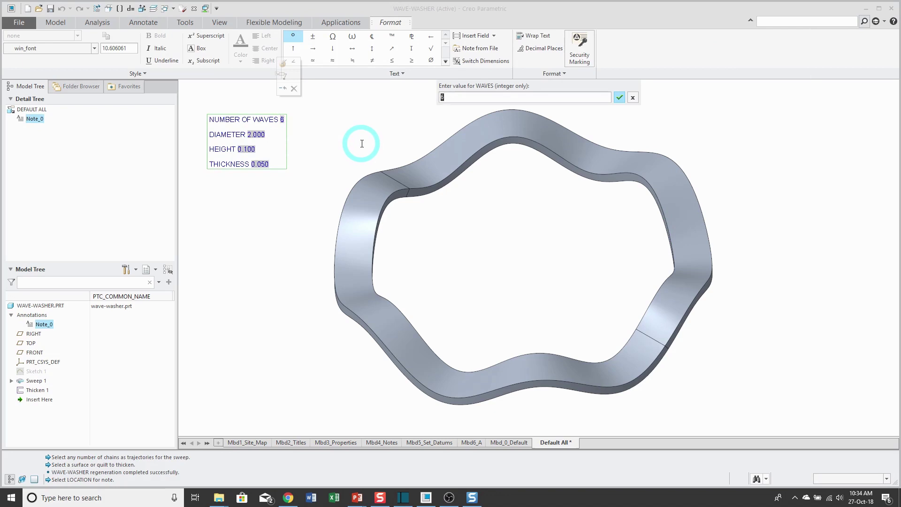
pyautogui.write('10')
pyautogui.press('Return')
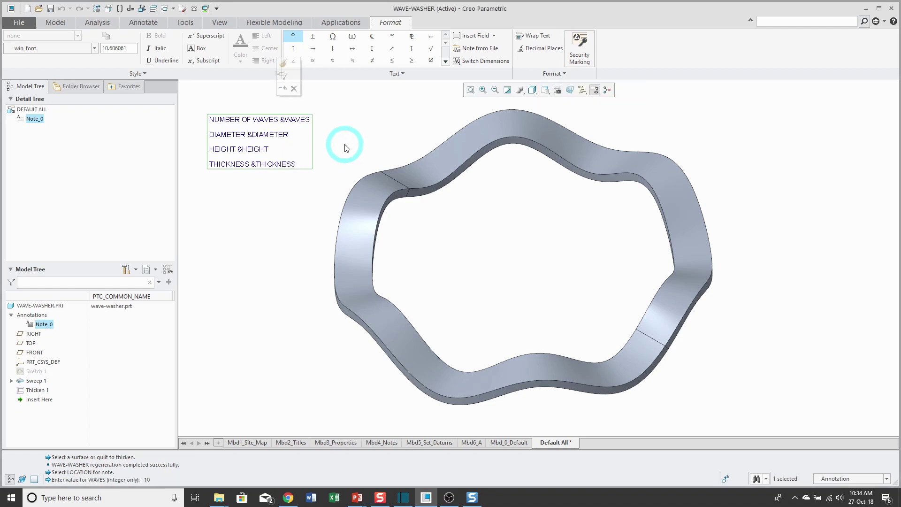
pyautogui.click(254, 136)
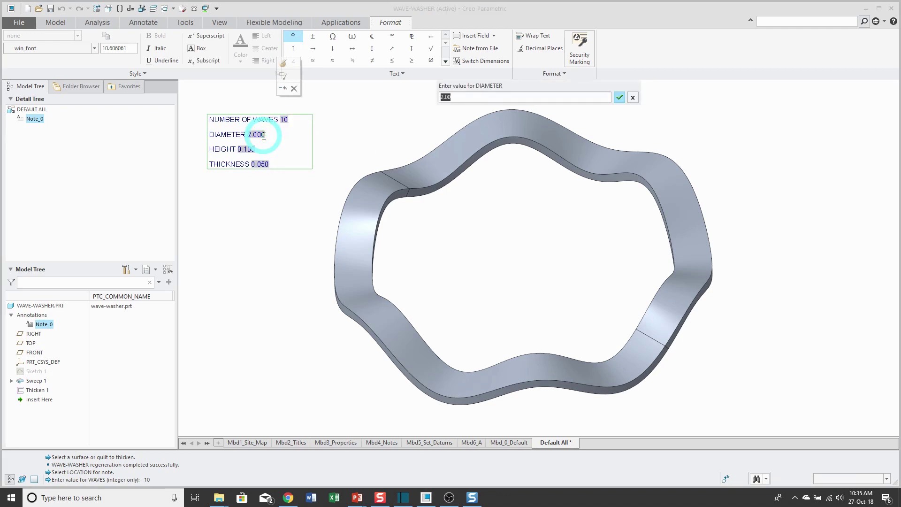
pyautogui.write('3')
pyautogui.press('Return')
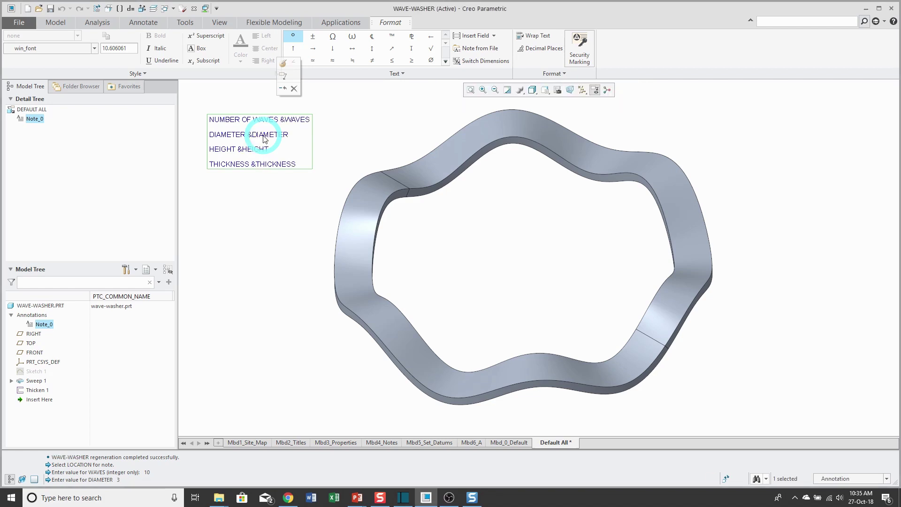
pyautogui.click(342, 158)
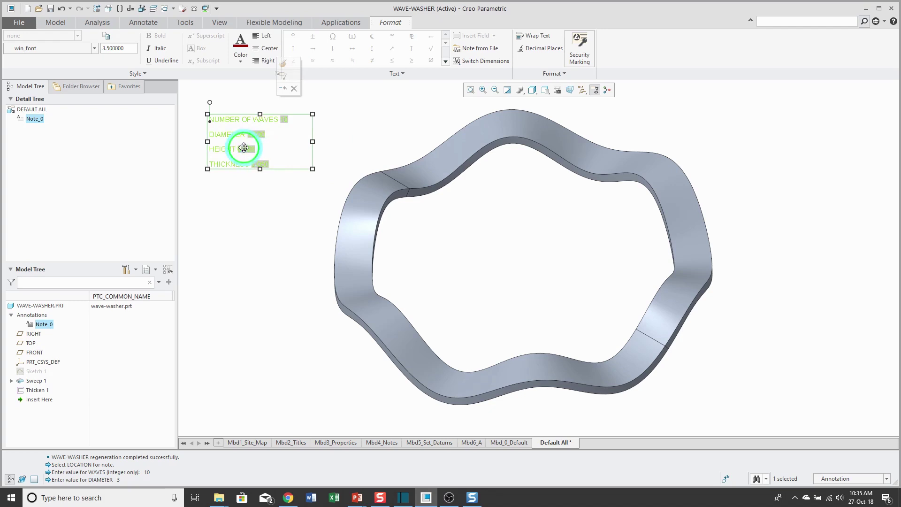
# Change the note's HEIGHT value to .25.
pyautogui.click(235, 212)
pyautogui.click(244, 150)
pyautogui.click(243, 151)
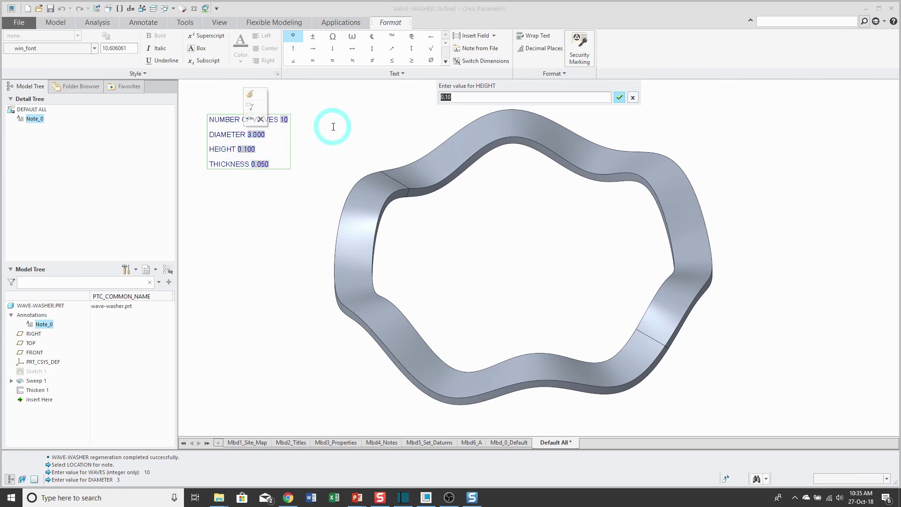
pyautogui.write('.25')
pyautogui.press('Return')
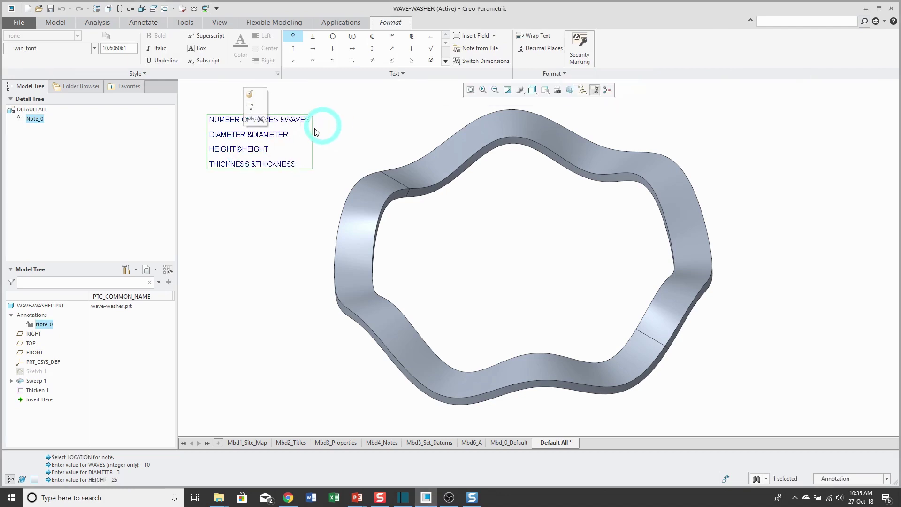
# Regenerate the washer to 10 waves, diameter 3 and height 0.25, then orbit to inspect it.
pyautogui.click(56, 23)
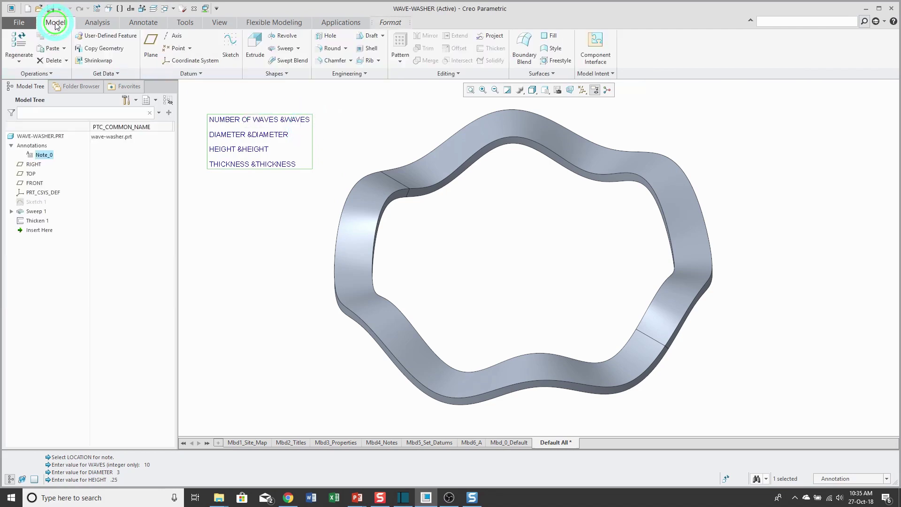
pyautogui.click(19, 41)
pyautogui.moveTo(453, 249)
pyautogui.mouseDown(button='middle')
pyautogui.moveTo(445, 195)
pyautogui.moveTo(438, 223)
pyautogui.moveTo(410, 224)
pyautogui.moveTo(428, 216)
pyautogui.moveTo(409, 240)
pyautogui.mouseUp(button='middle')
pyautogui.moveTo(498, 245); pyautogui.dragTo(493, 272, button='middle')
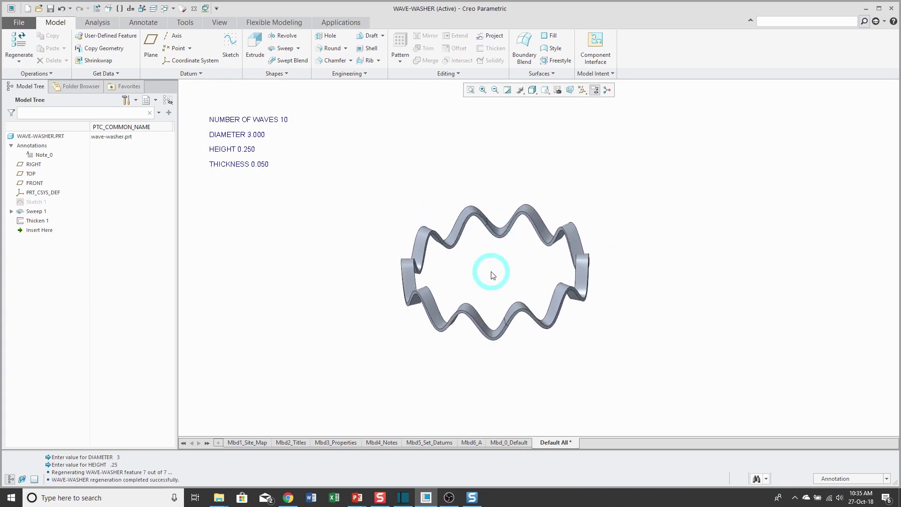